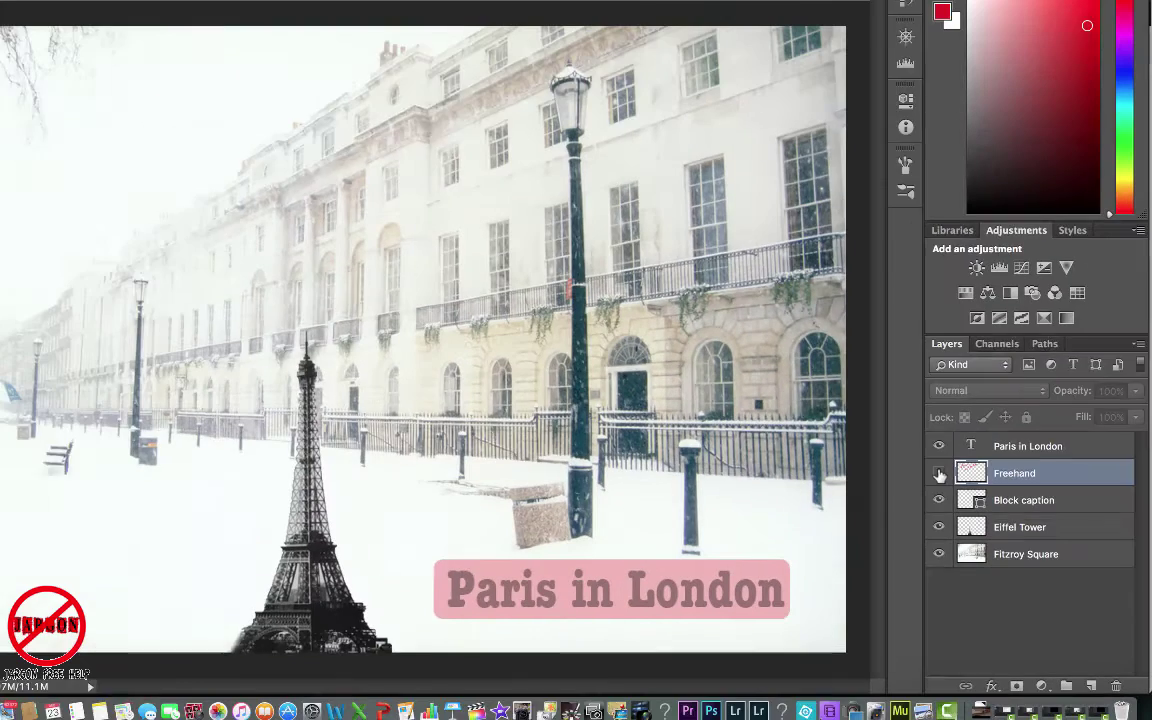
Step: Hide the Freehand layer and preview the image with the Eiffel Tower layer switched off and back on
left_click(693, 249)
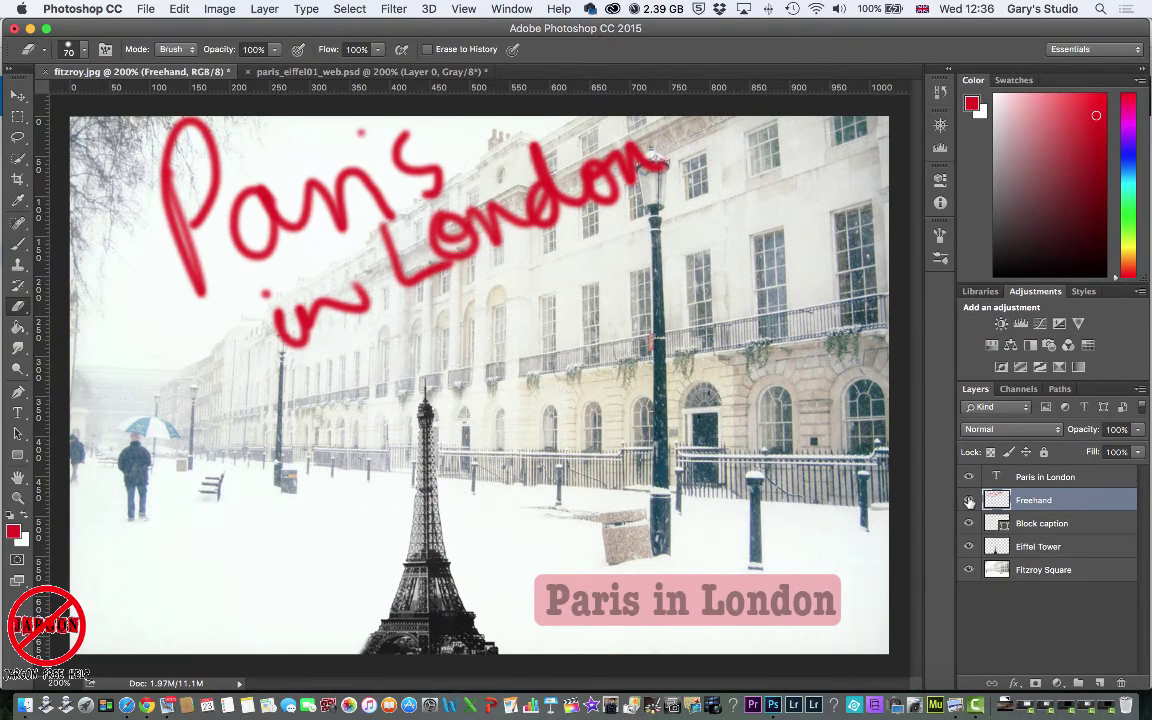
left_click(969, 502)
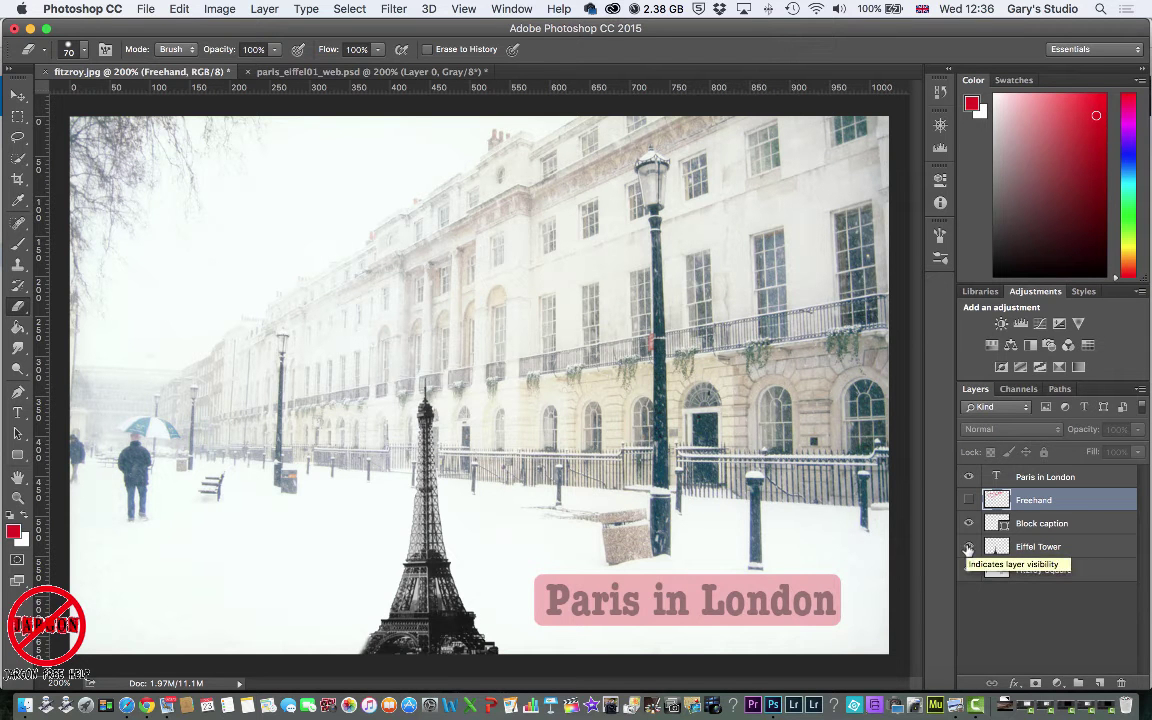
left_click(968, 548)
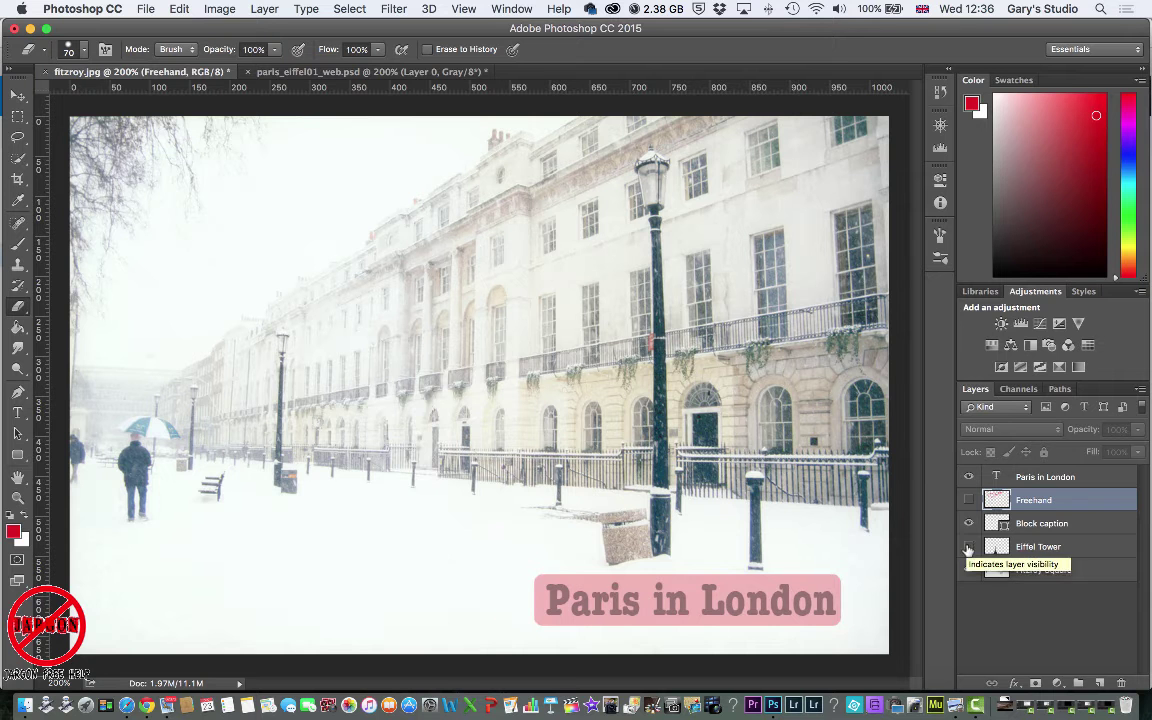
left_click(968, 548)
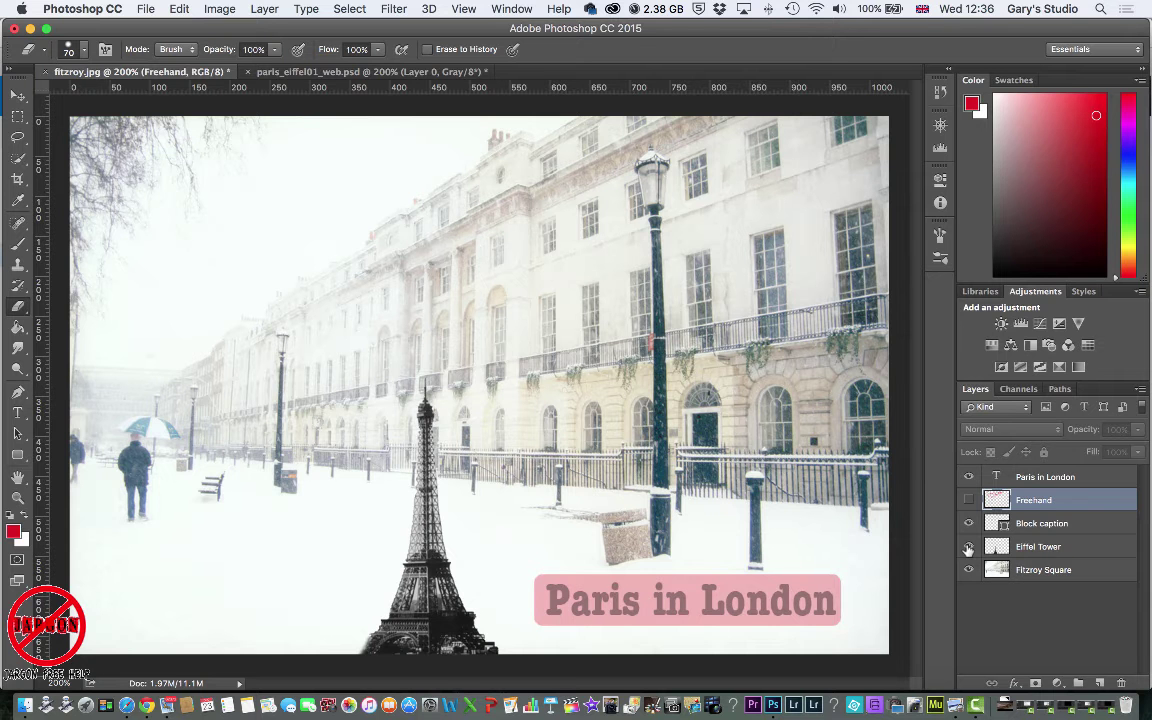
Step: Add a Brightness/Contrast adjustment layer above the Paris in London text layer and set its brightness to 75
left_click(1033, 478)
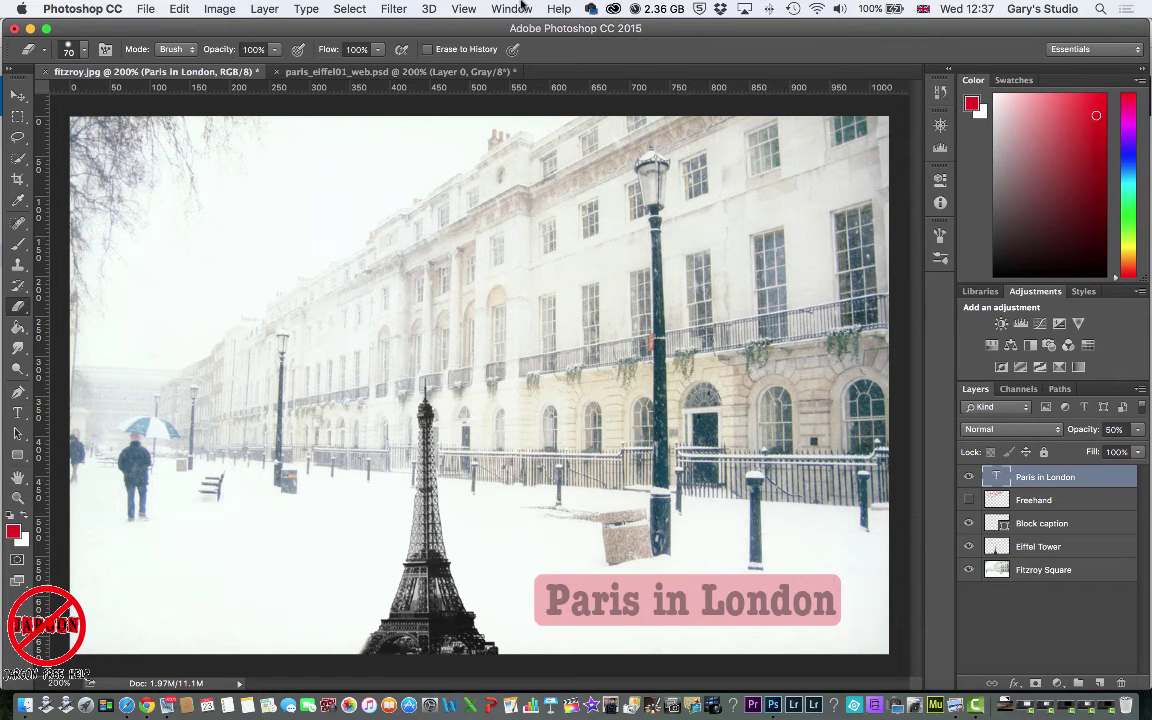
left_click(264, 9)
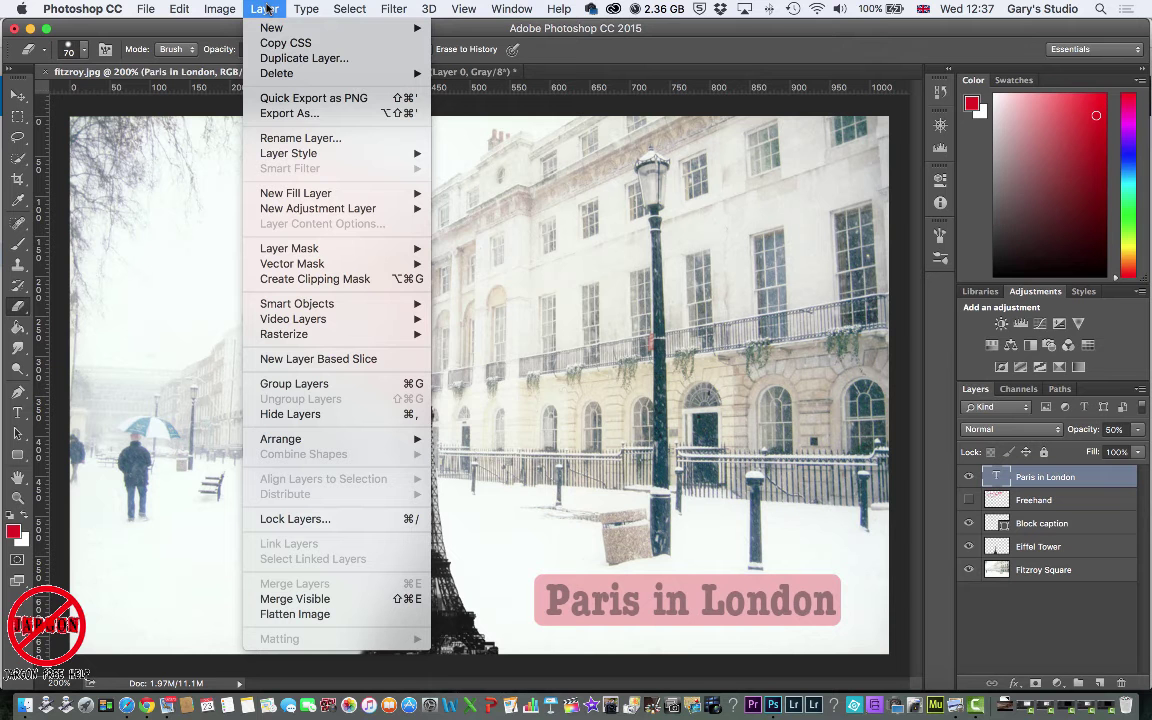
mouse_move(313, 212)
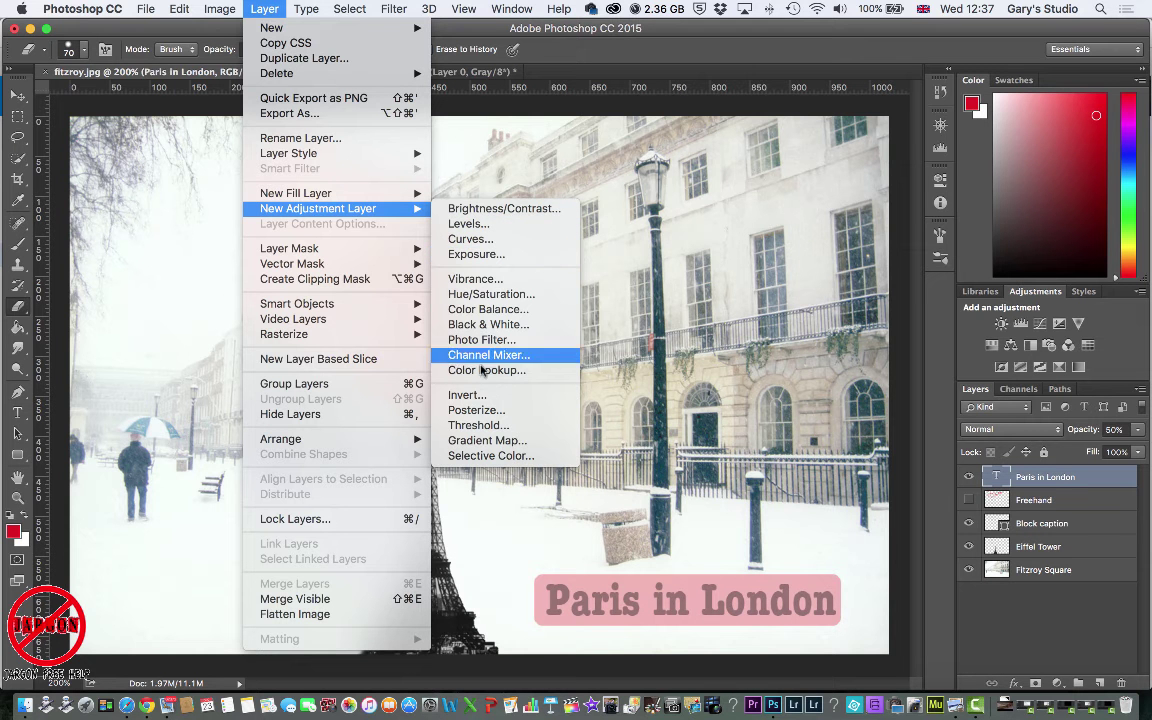
left_click(498, 216)
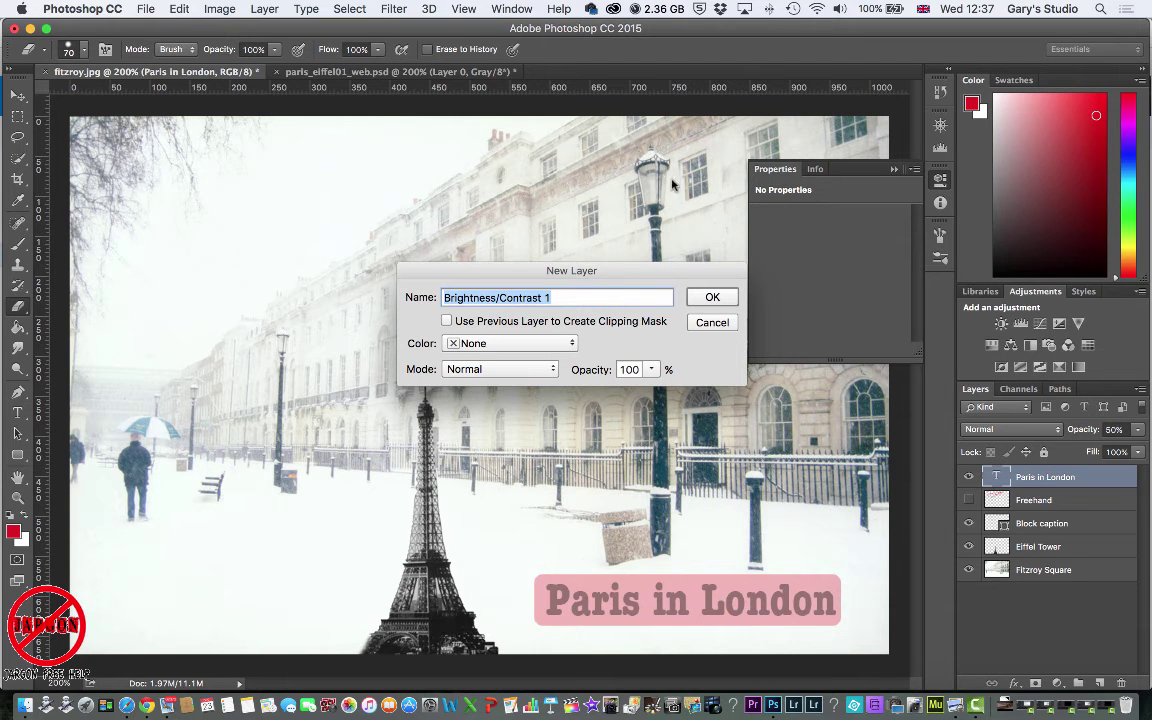
left_click(712, 298)
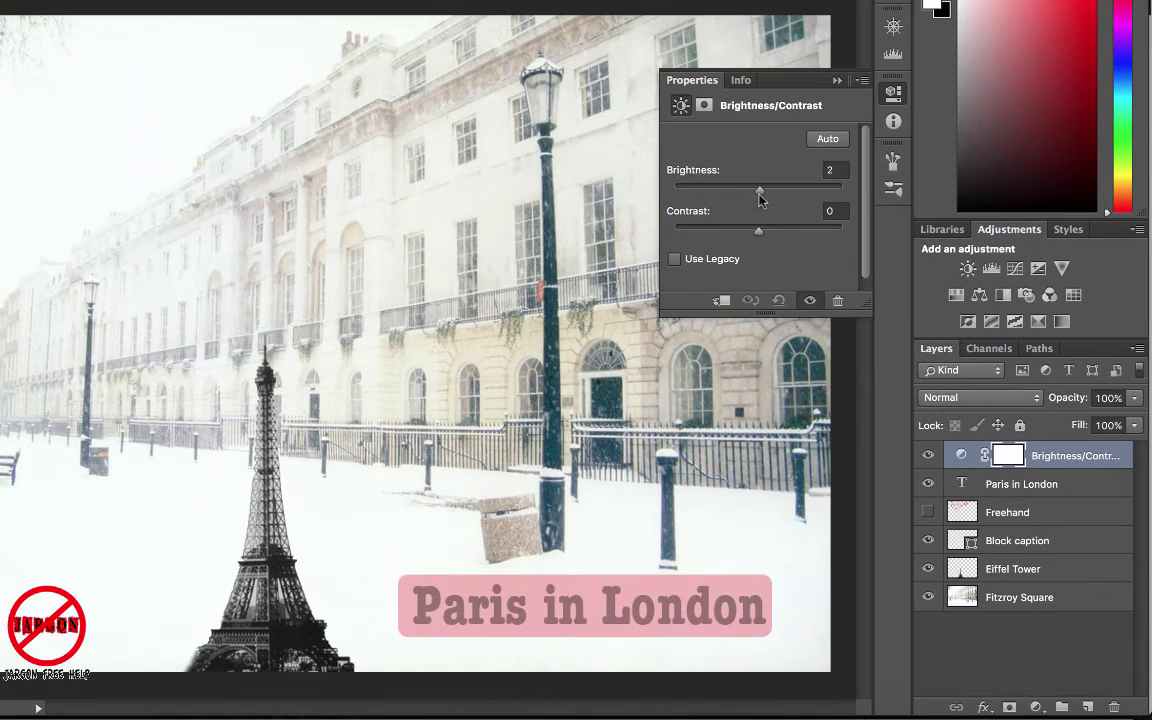
left_click_drag(759, 197, 805, 200)
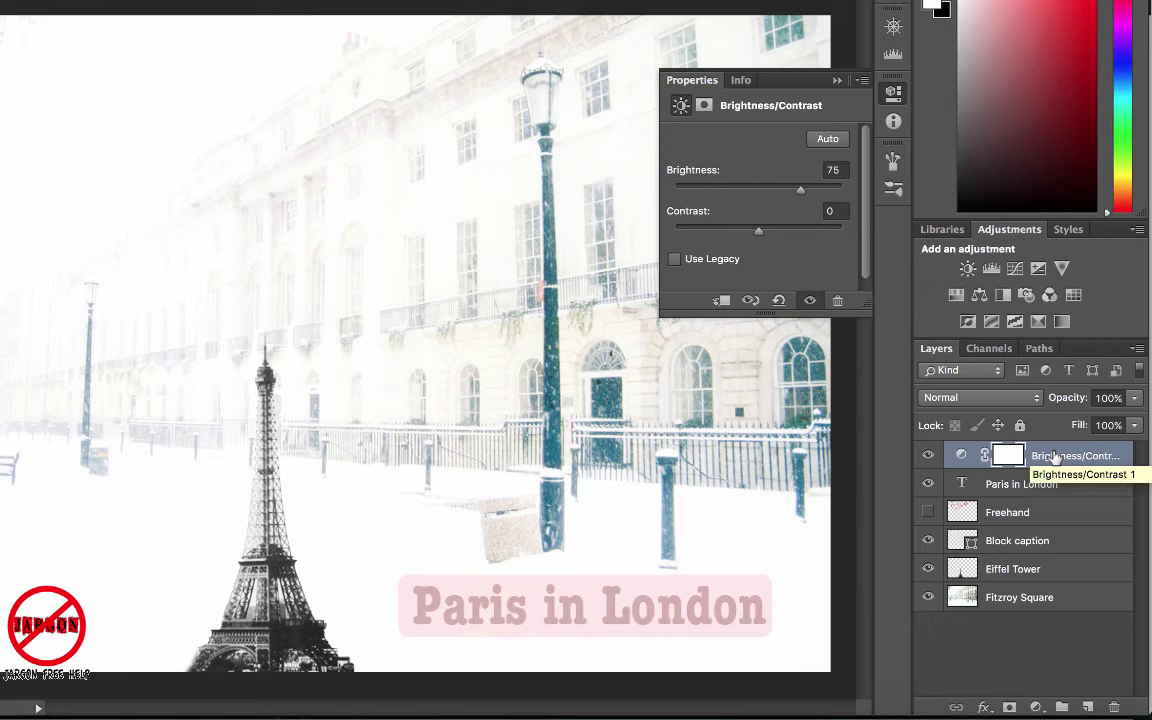
Step: Move the Brightness/Contrast adjustment layer down to directly above the Eiffel Tower layer and hide it
left_click_drag(1055, 457, 1061, 585)
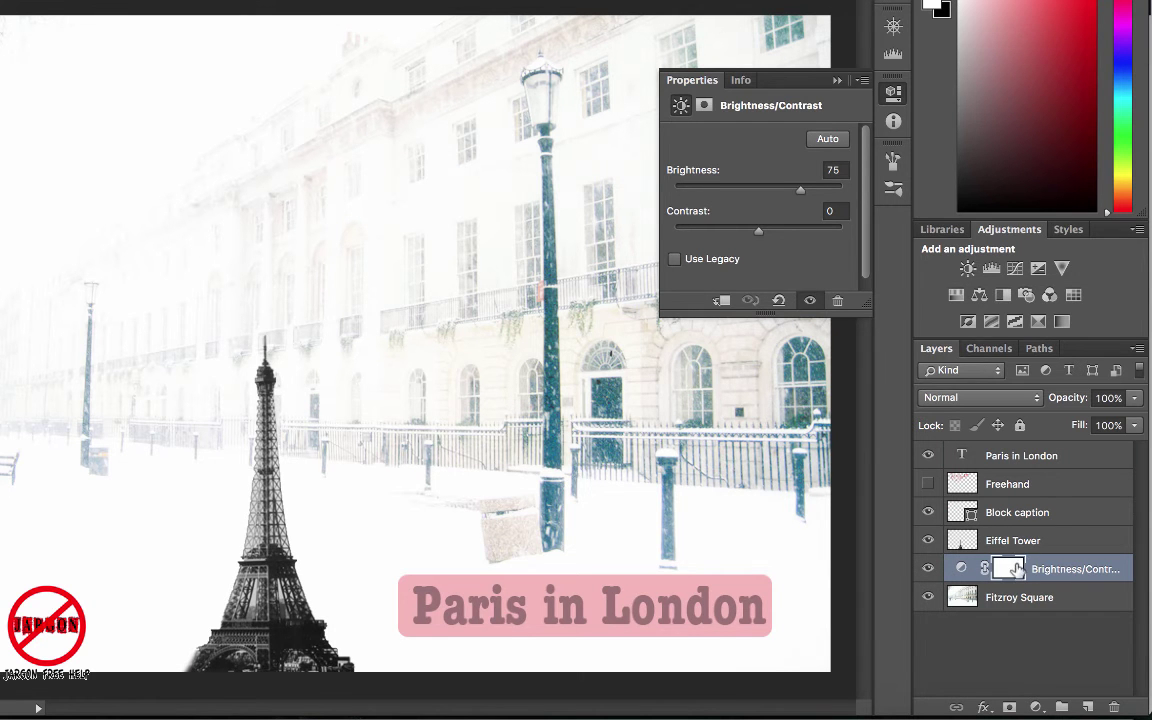
left_click_drag(1056, 576, 1055, 540)
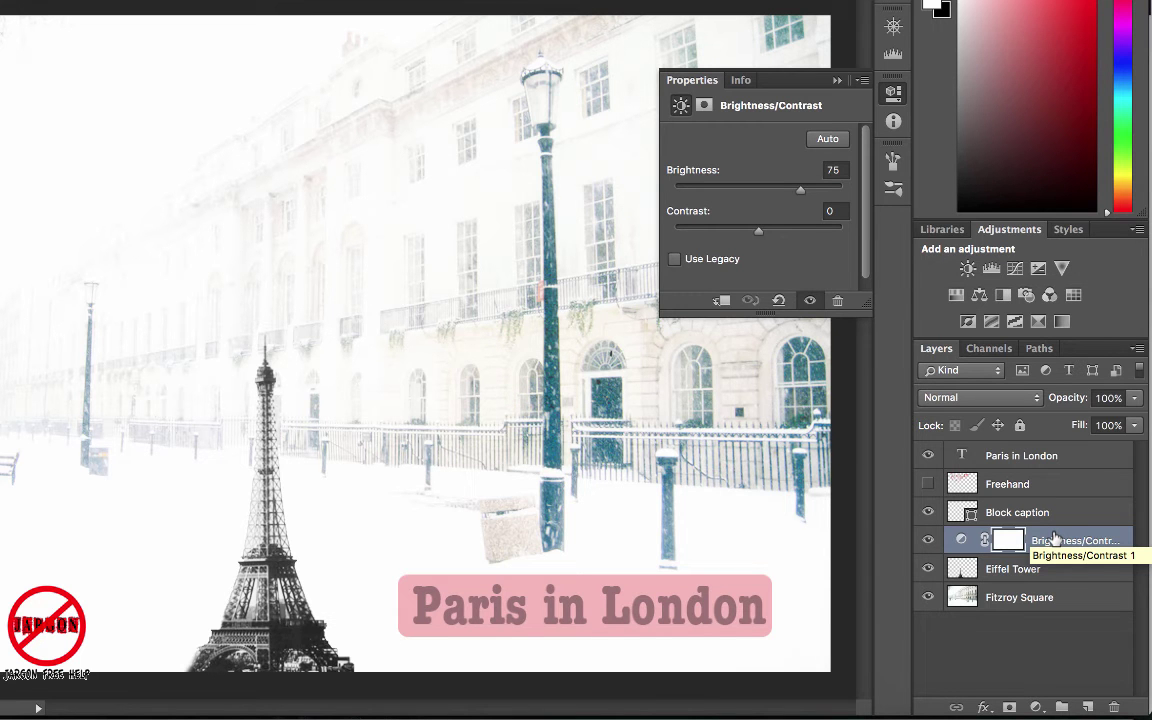
left_click(929, 540)
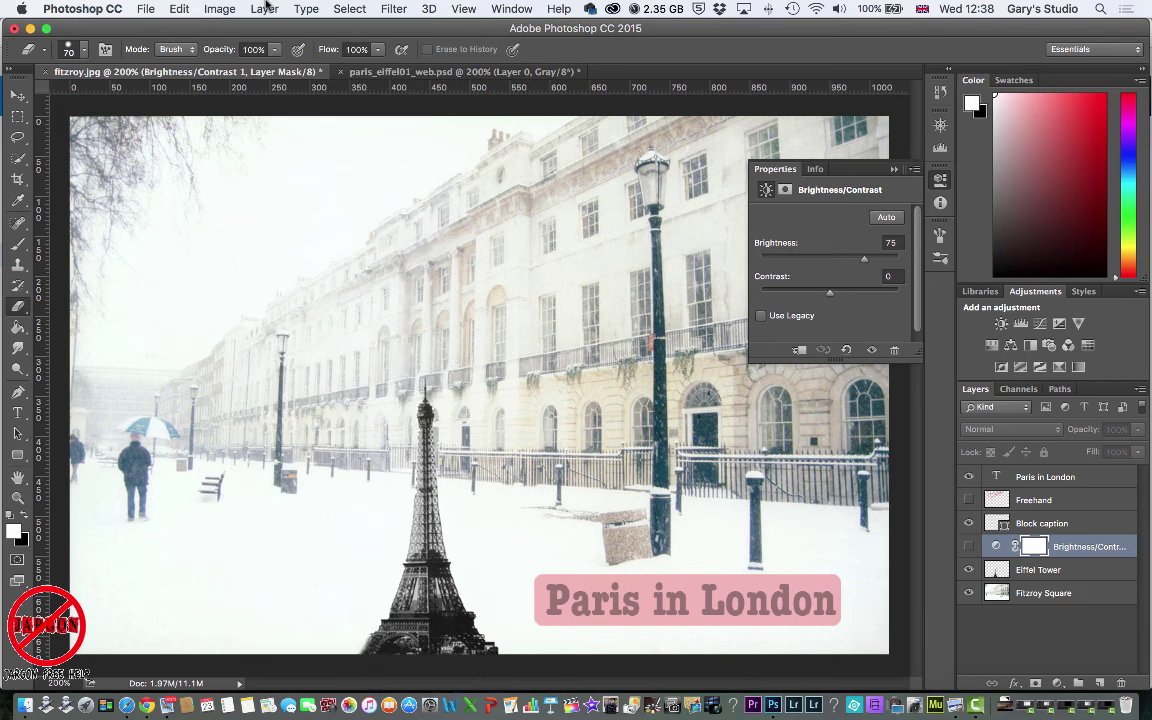
Step: Add a second Brightness/Contrast adjustment layer above the hidden one and set its brightness to -73
left_click(265, 8)
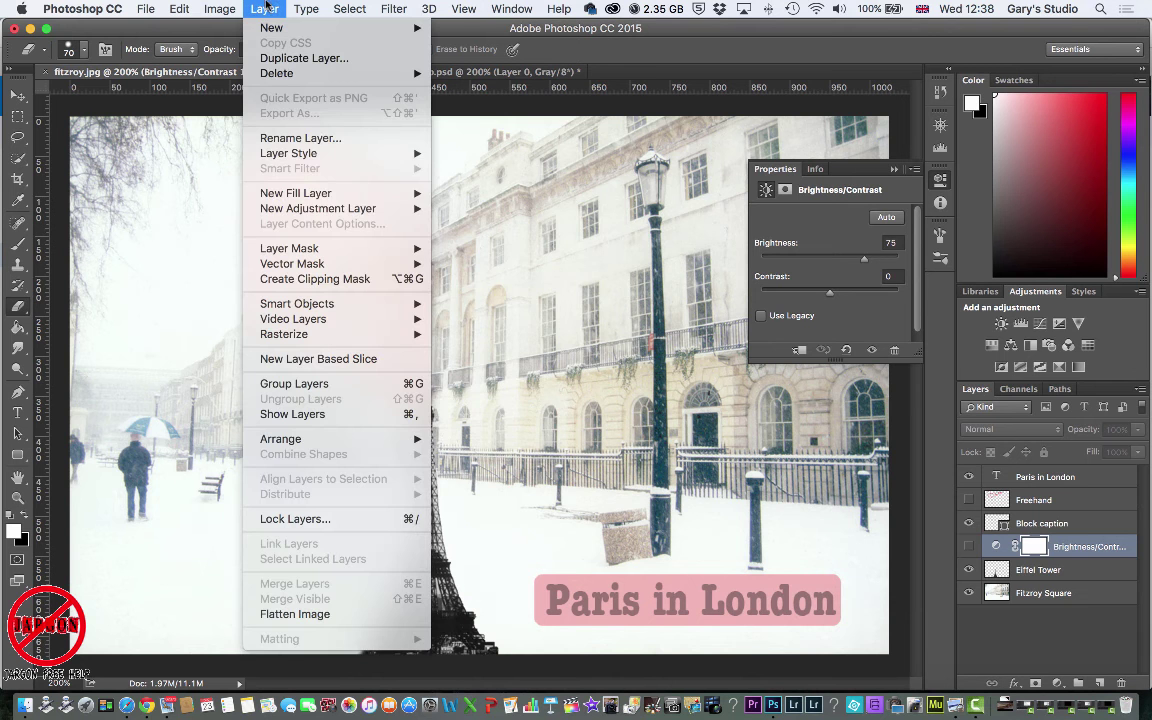
mouse_move(350, 208)
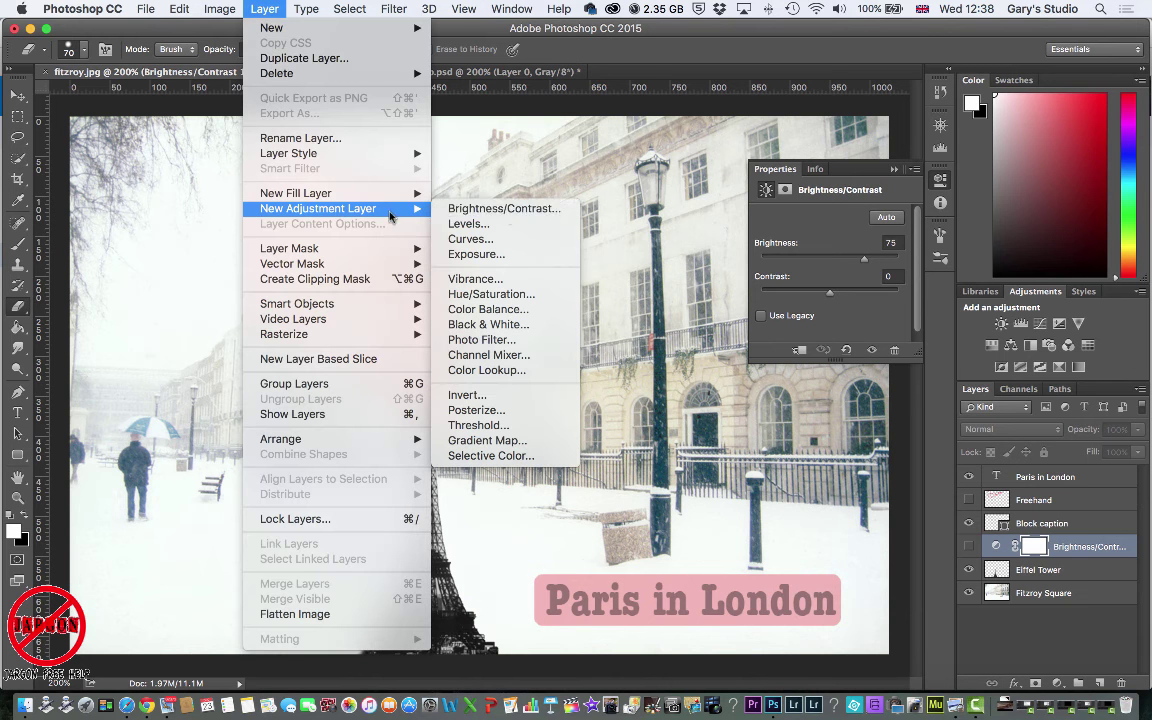
left_click(505, 209)
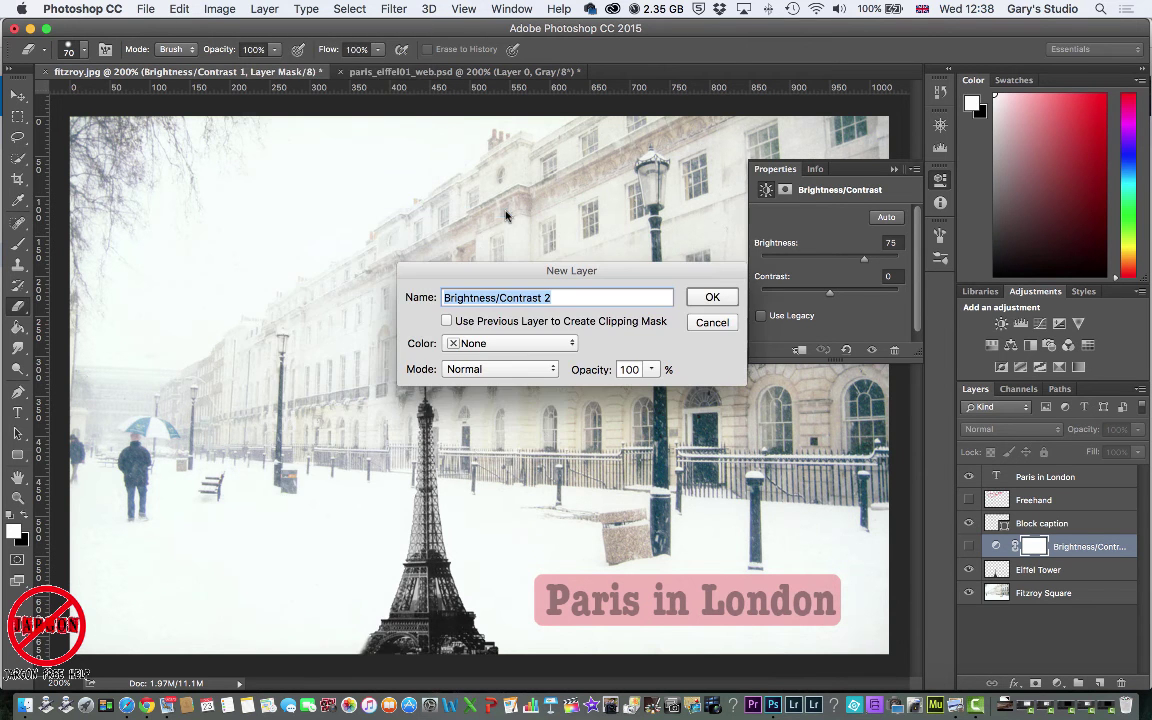
left_click(712, 298)
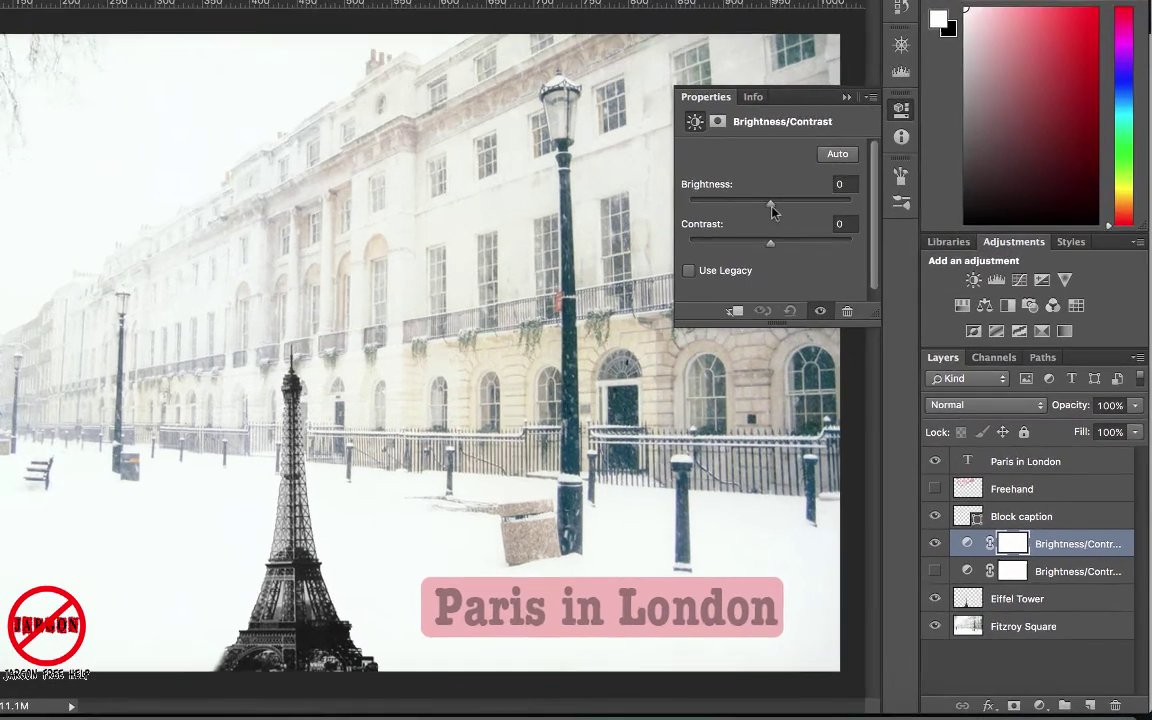
left_click_drag(830, 259, 806, 265)
left_click_drag(731, 197, 716, 199)
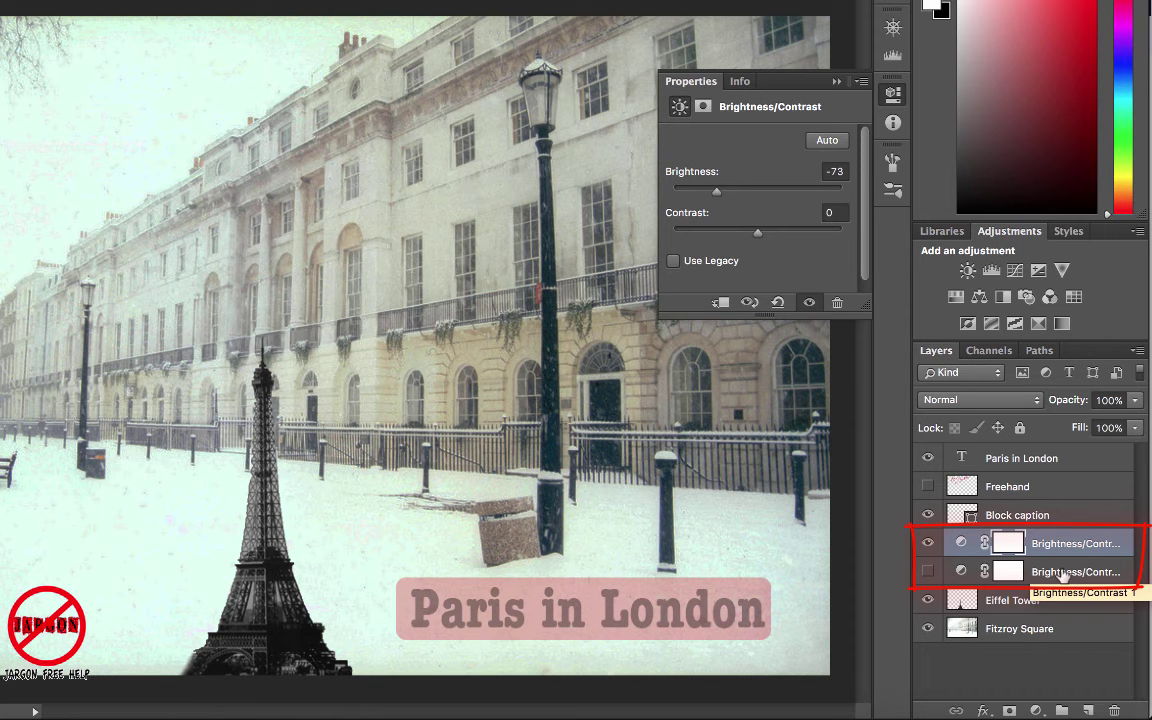
Step: Compare the two Brightness/Contrast layers by alternating their visibility, ending with both of them shown
left_click(928, 543)
left_click(927, 571)
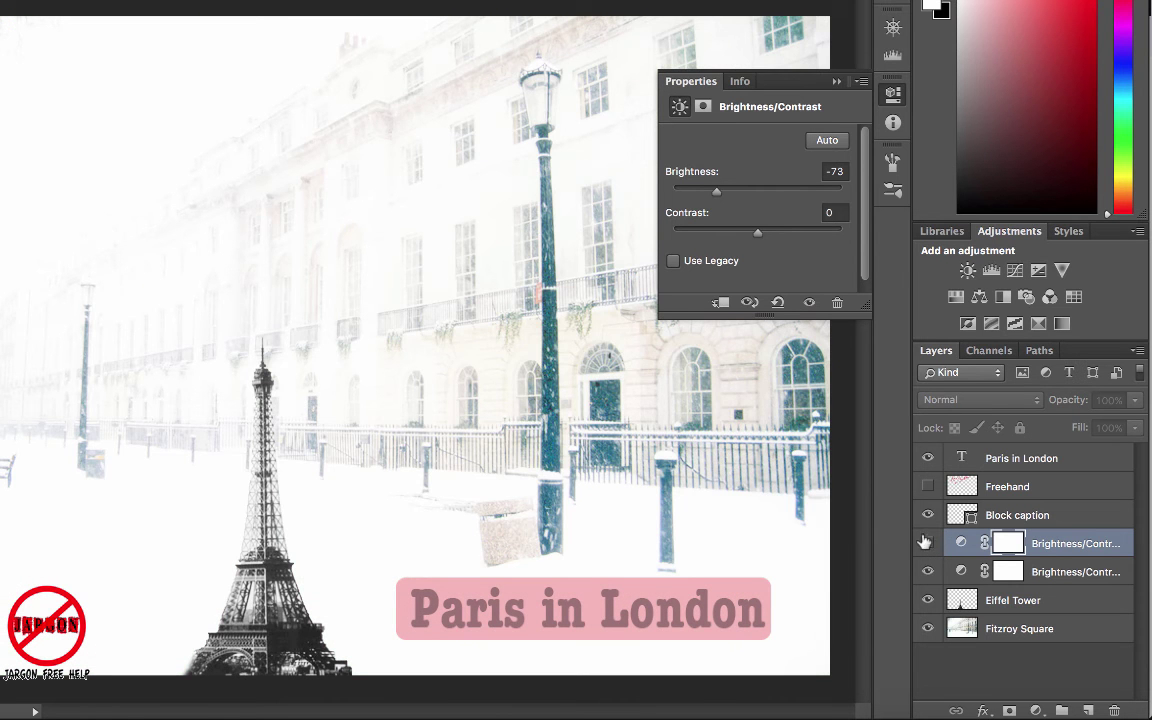
left_click(928, 543)
left_click(928, 571)
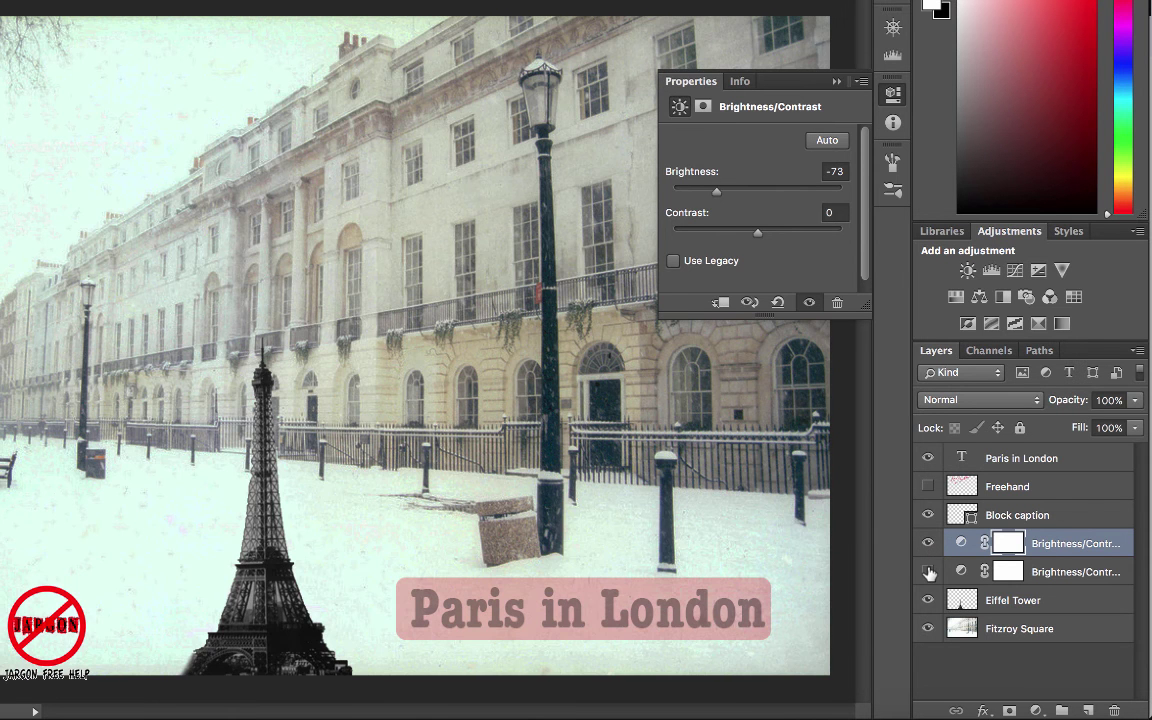
left_click(928, 571)
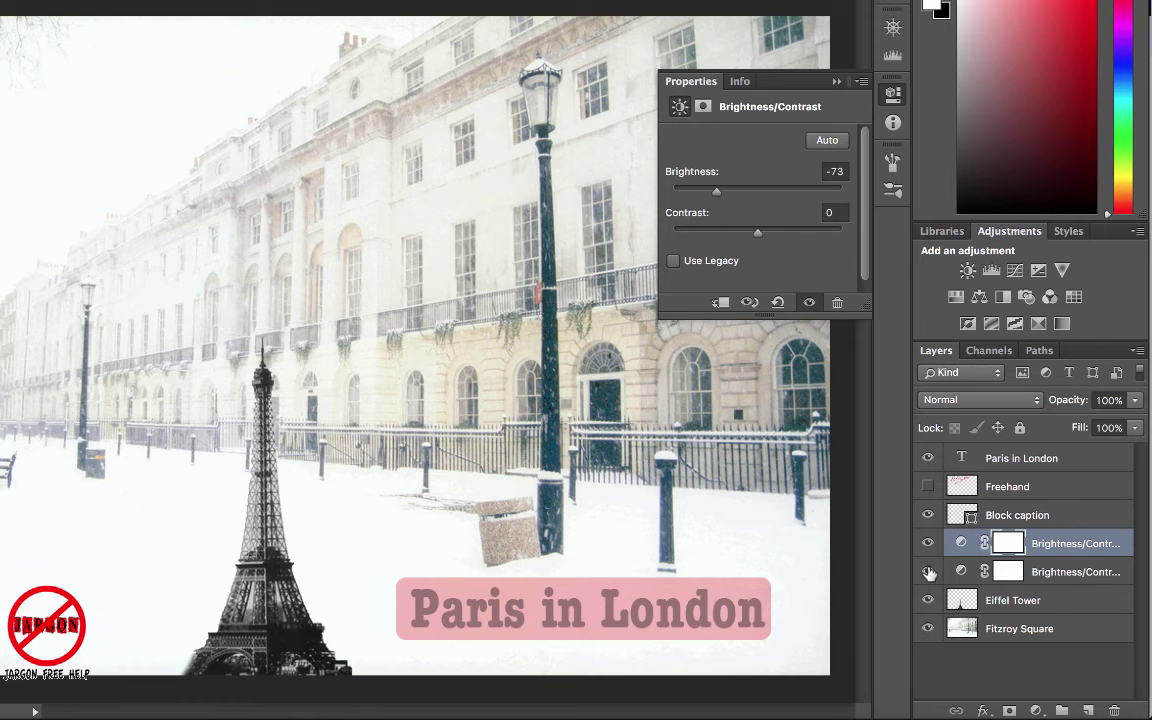
Step: Select the Paris in London text layer and hide the upper, darkening Brightness/Contrast layer
left_click(1037, 466)
left_click_drag(1037, 466, 734, 498)
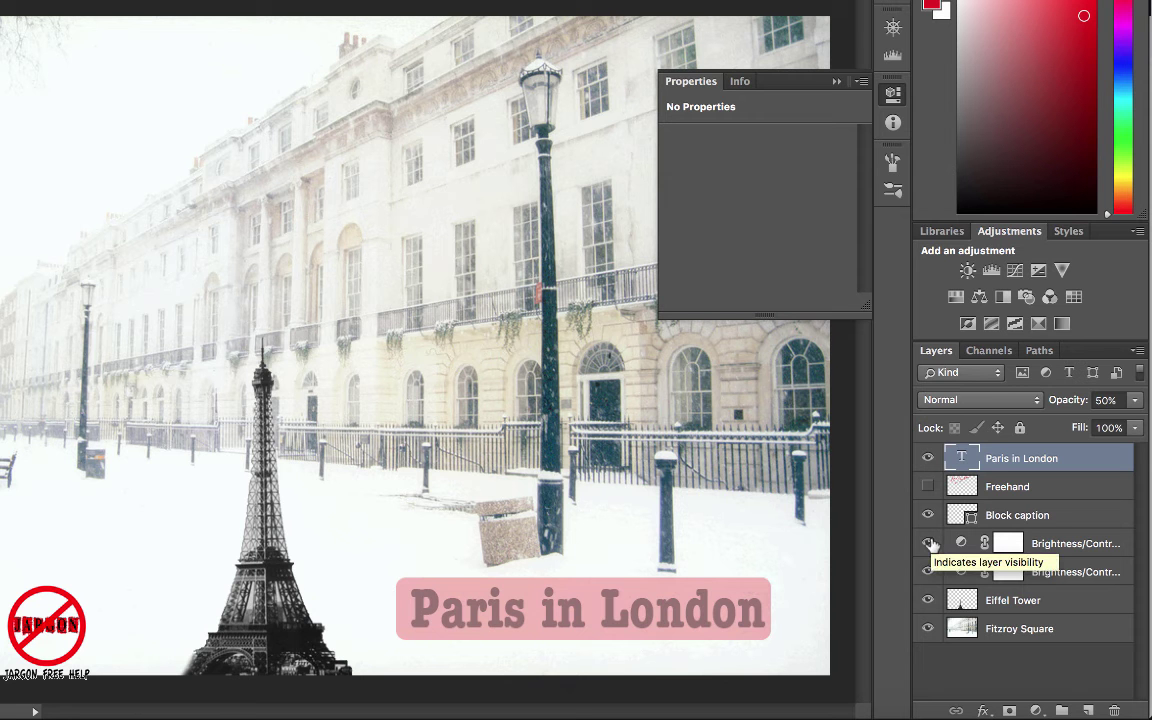
left_click(928, 543)
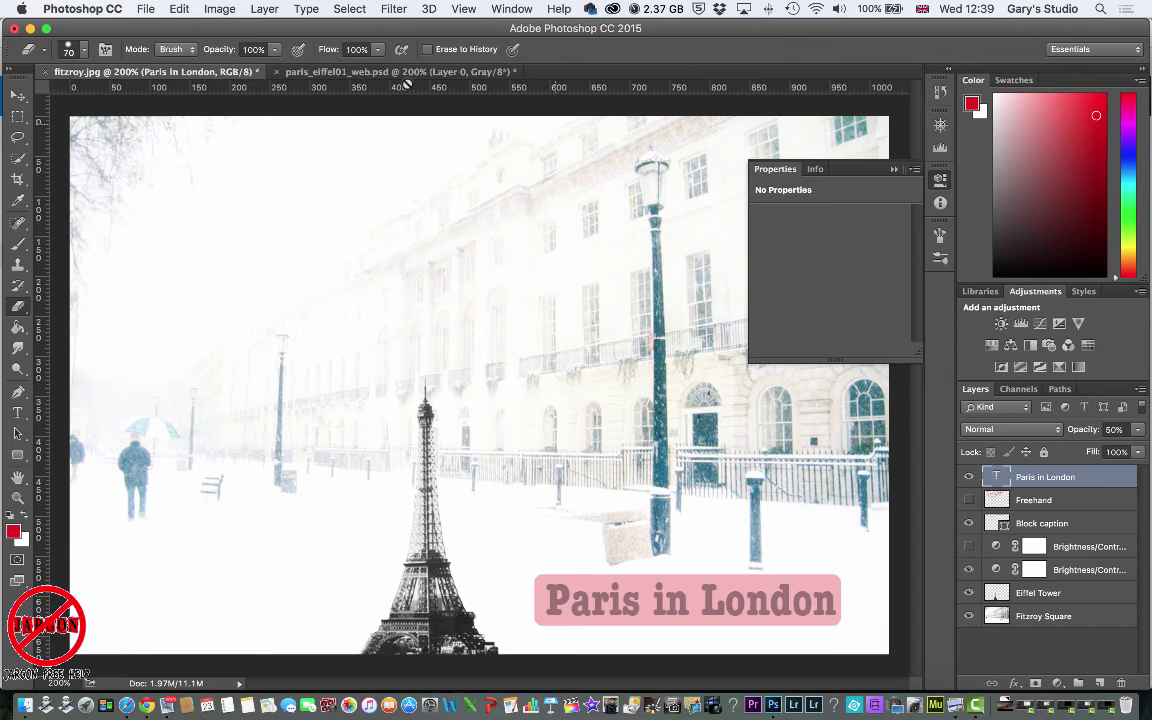
Step: Add a Vibrance adjustment layer above the Paris in London text layer and set its vibrance to +100
left_click(219, 8)
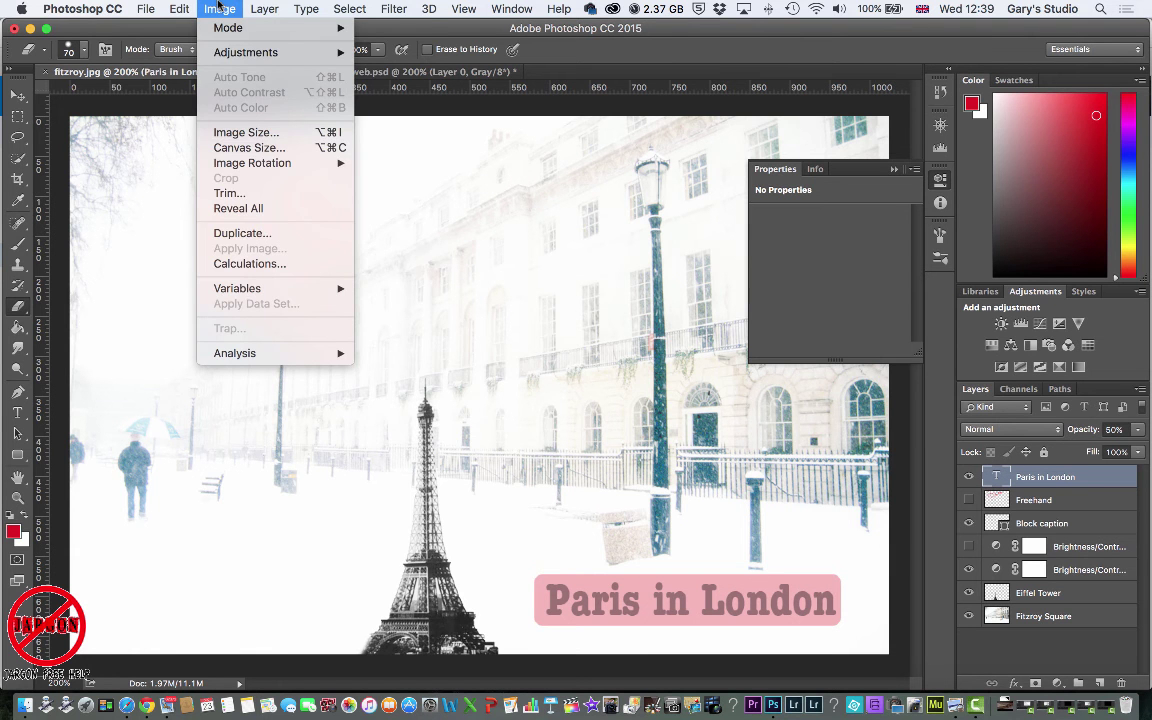
mouse_move(271, 7)
mouse_move(297, 209)
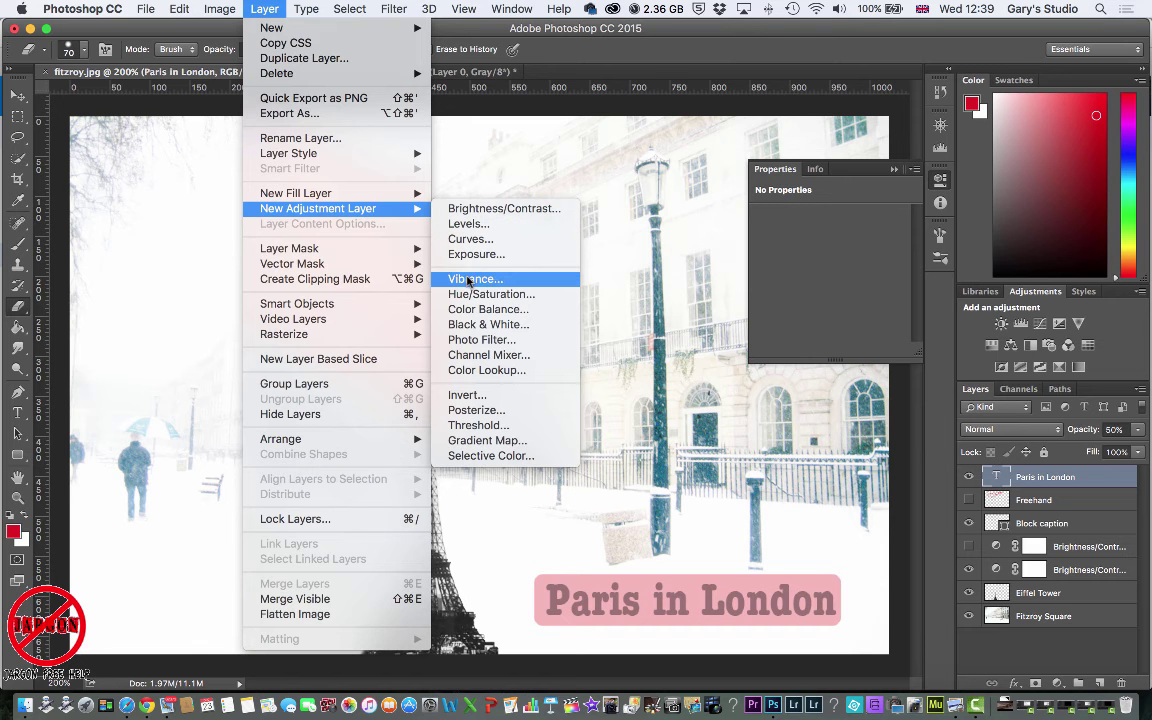
left_click(468, 280)
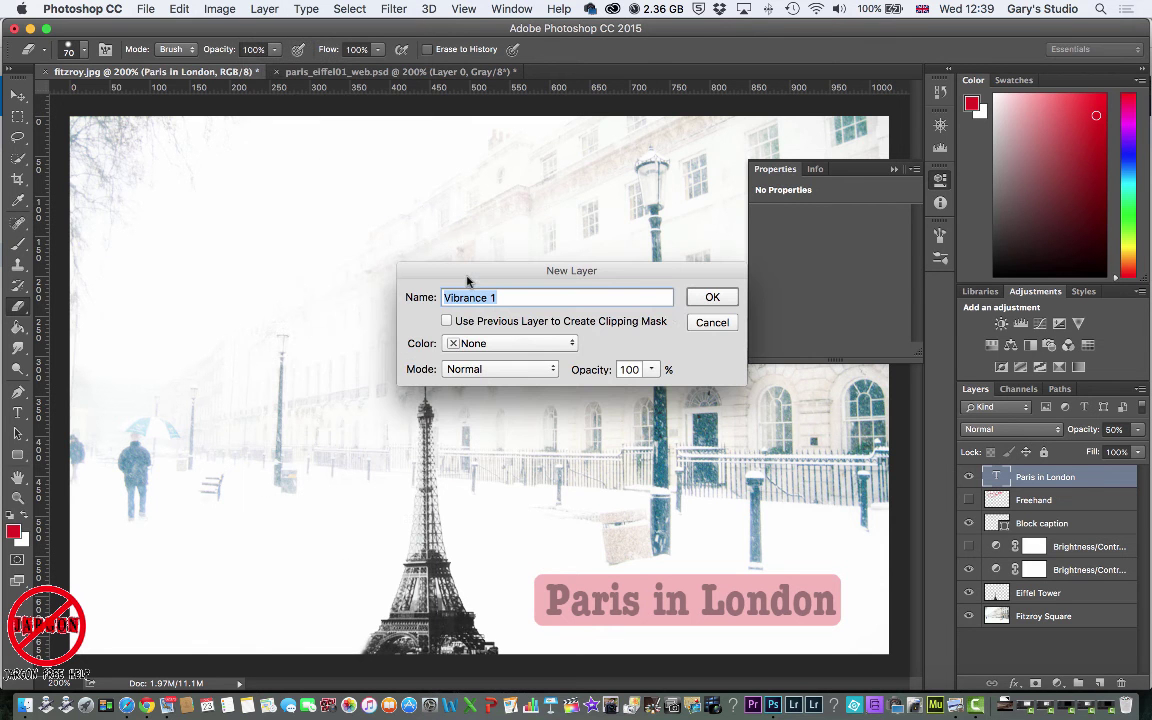
left_click(712, 298)
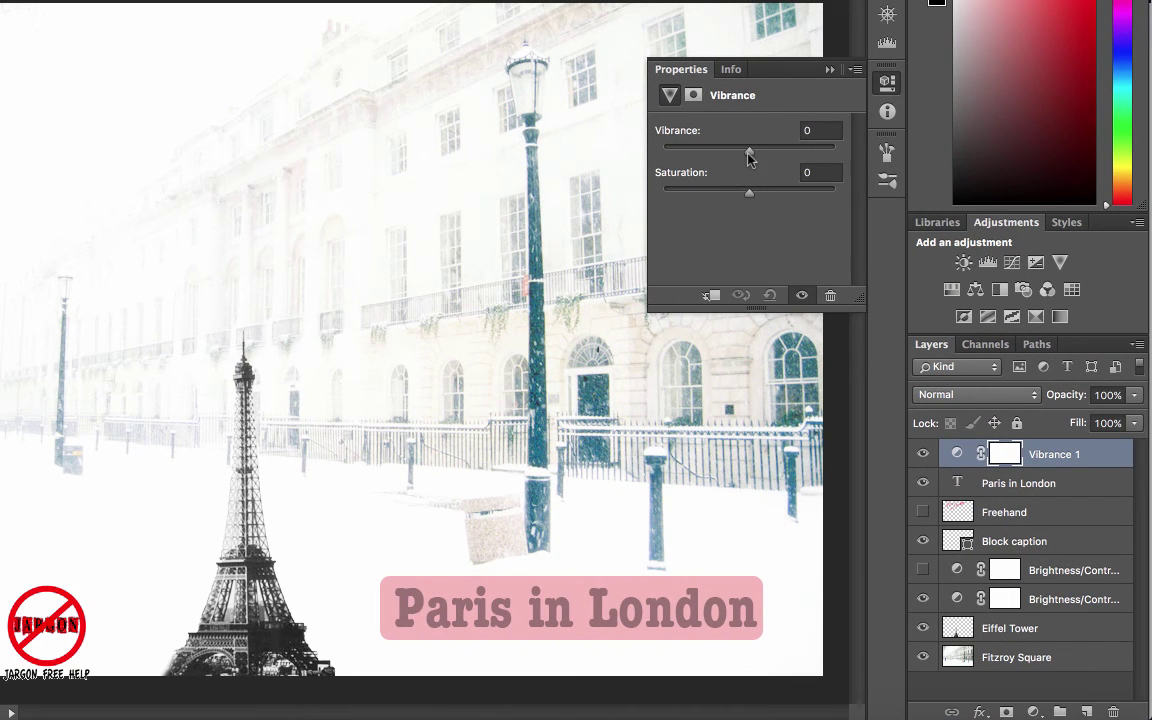
left_click_drag(749, 152, 845, 188)
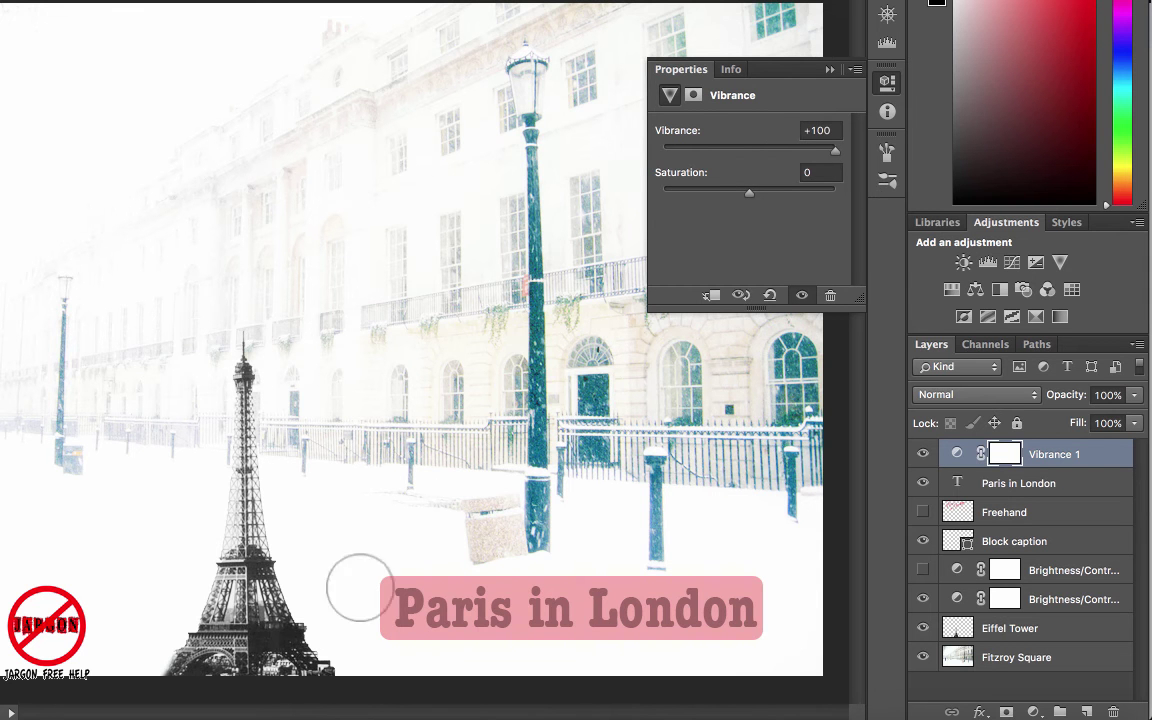
Step: Try a saturation of -100 on the Vibrance adjustment layer and reset the saturation to 0
left_click_drag(752, 199, 582, 192)
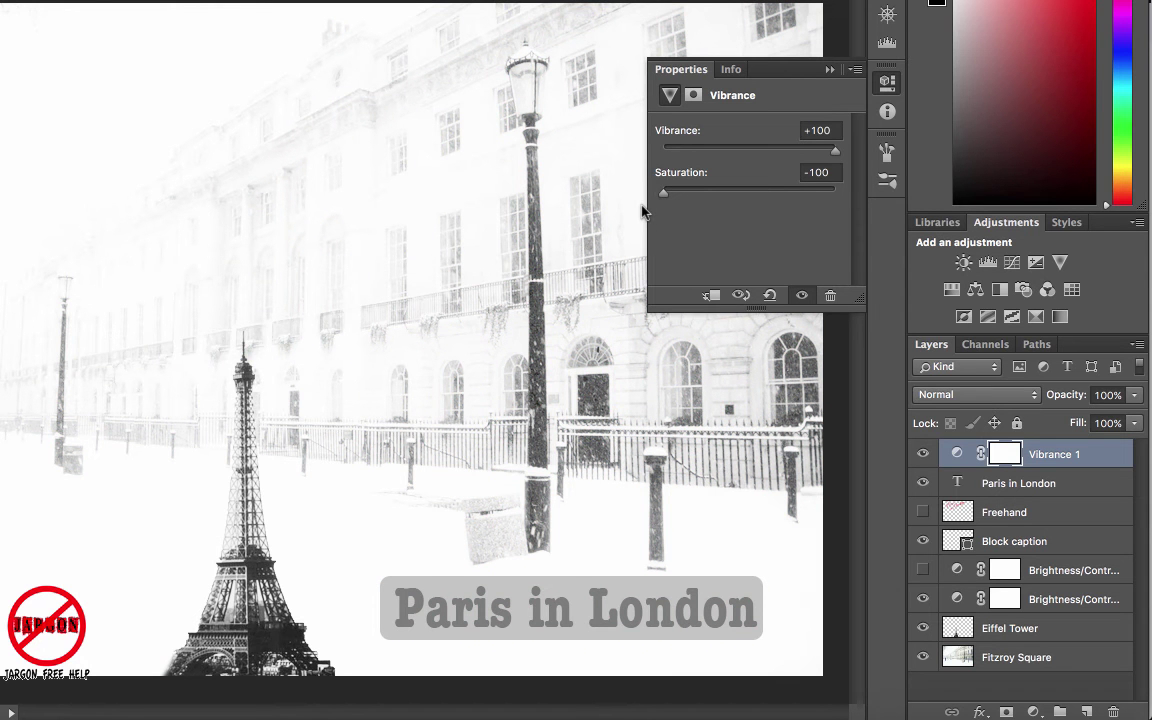
left_click_drag(644, 211, 750, 197)
left_click(818, 174)
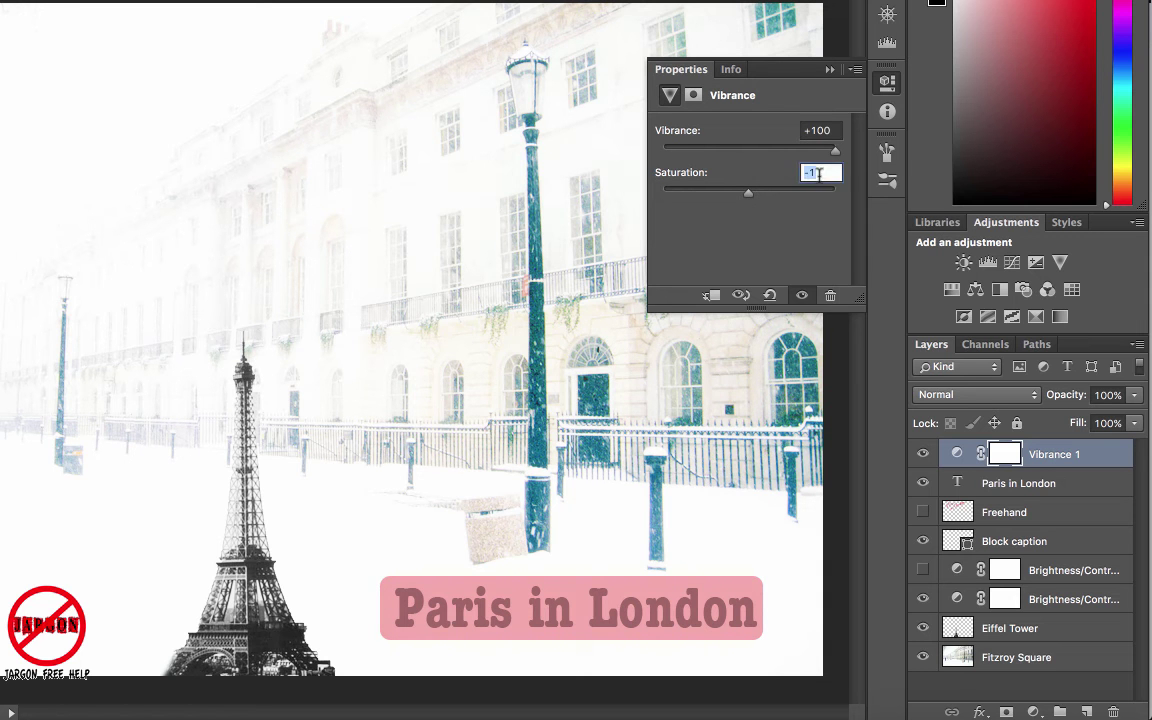
type("0")
key("Return")
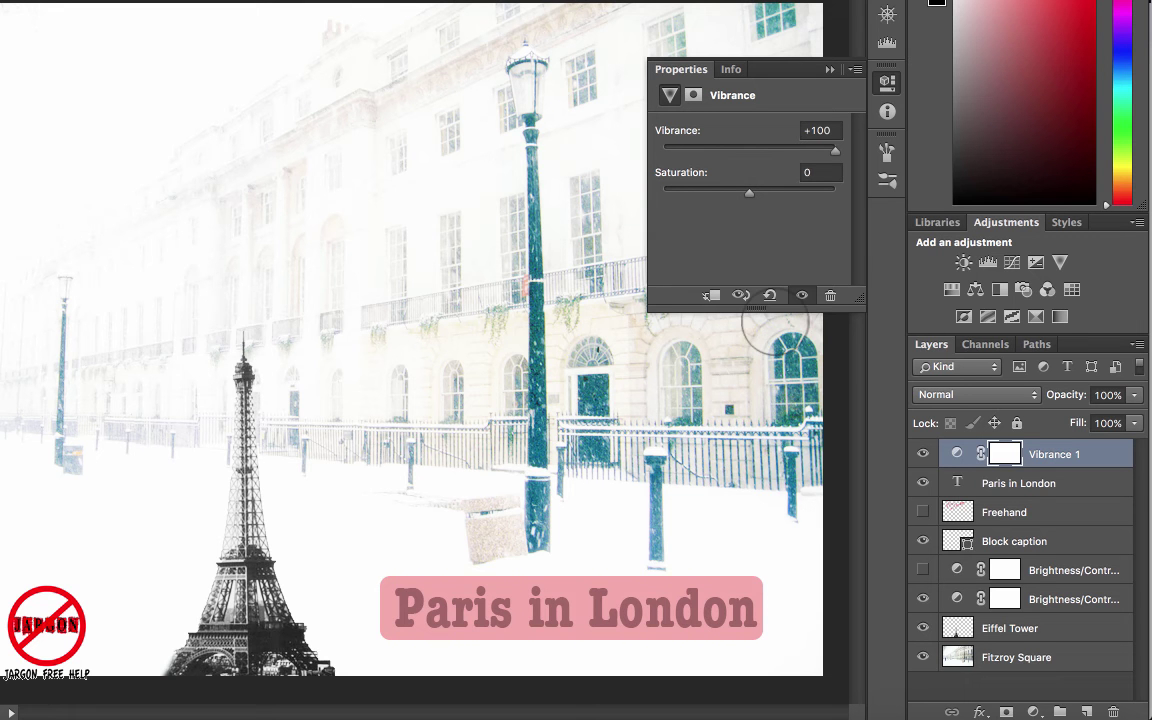
Step: Compare the image with and without the Vibrance adjustment layer, leave the layer hidden, and collapse its properties
left_click(923, 455)
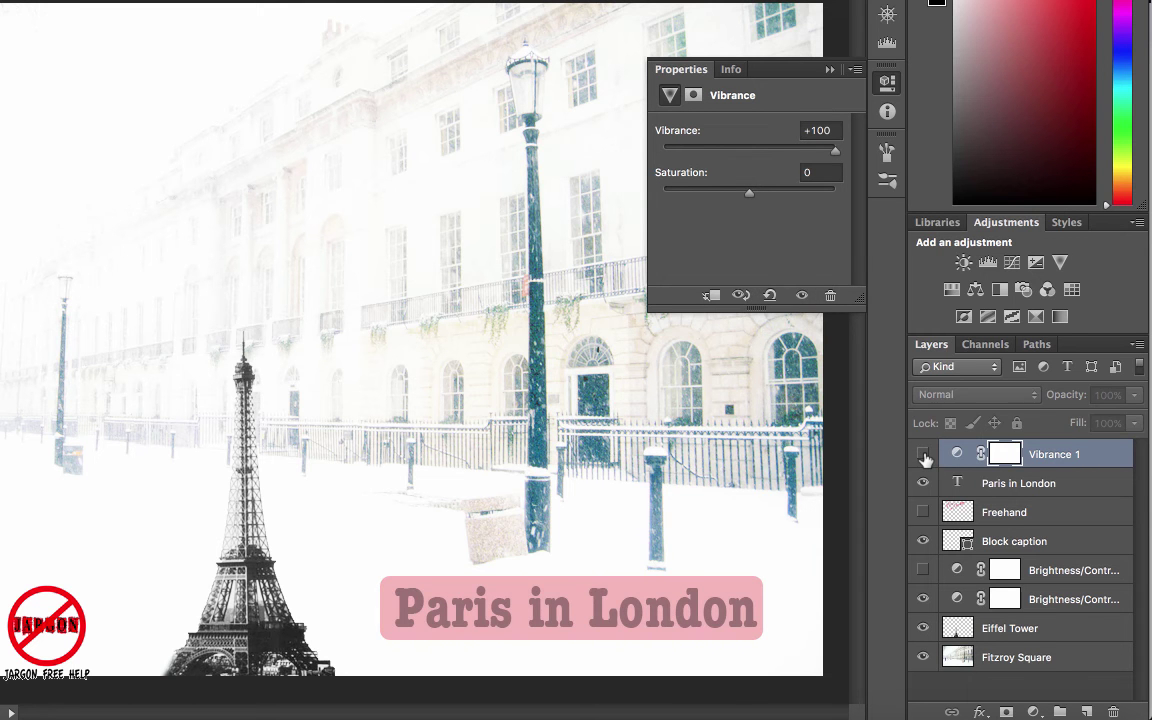
left_click(923, 455)
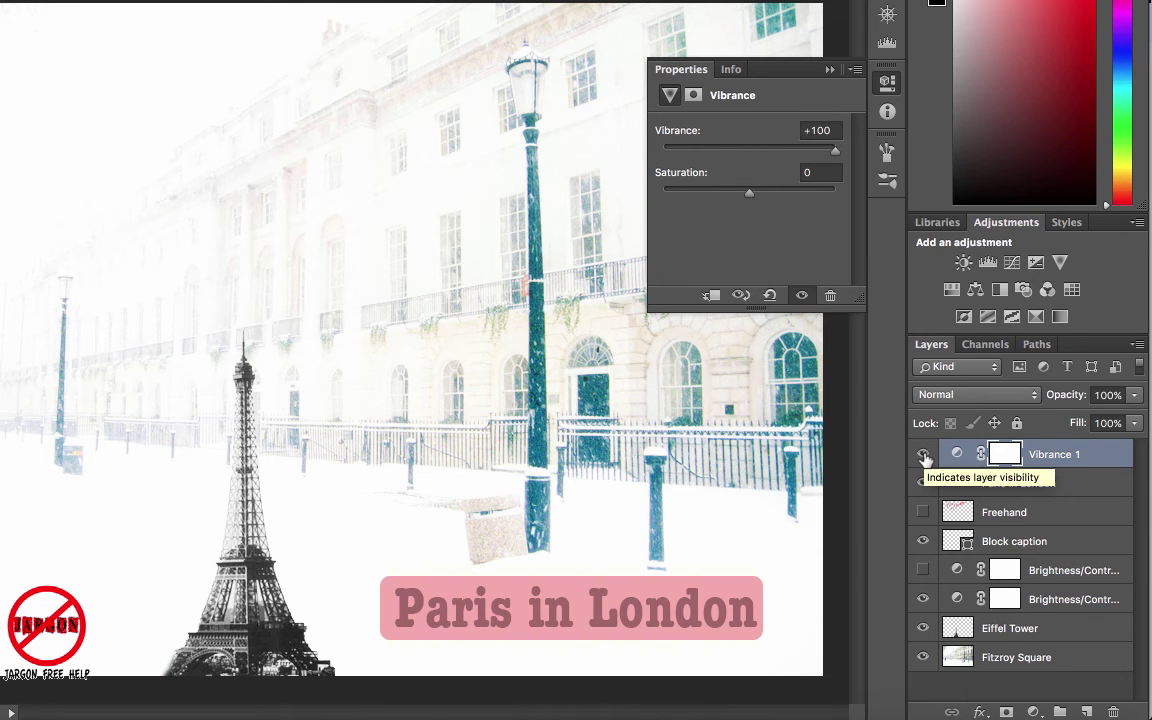
left_click(923, 455)
left_click(923, 455)
left_click(923, 455)
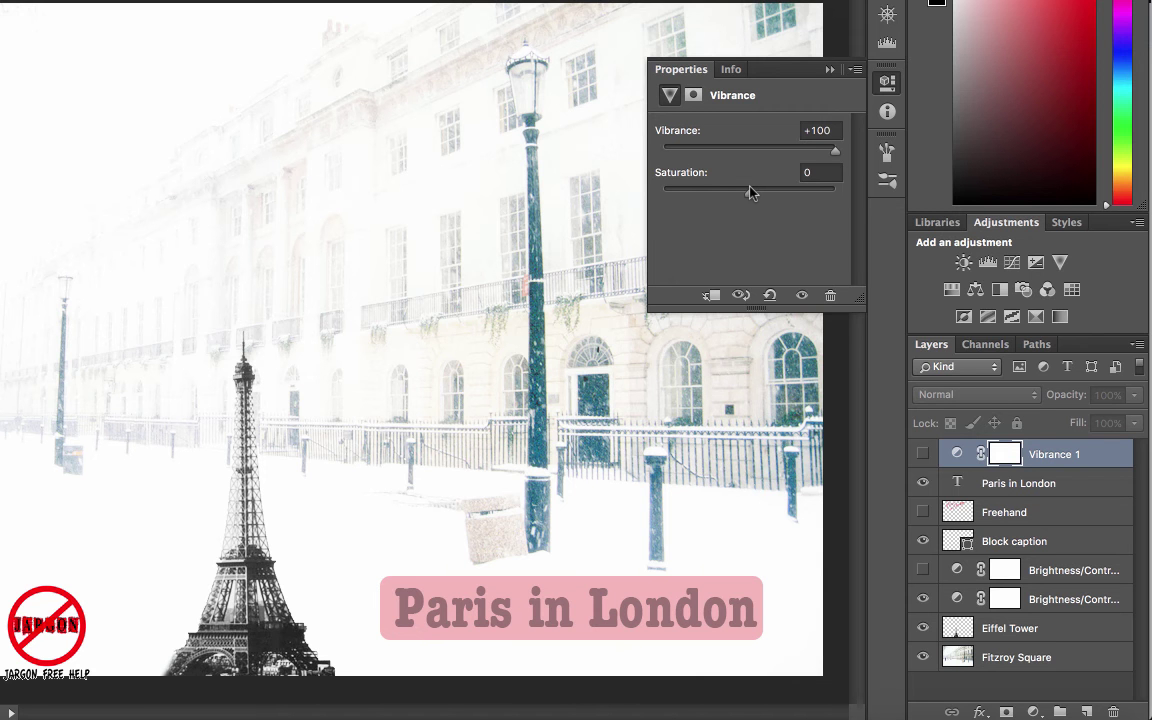
left_click(829, 70)
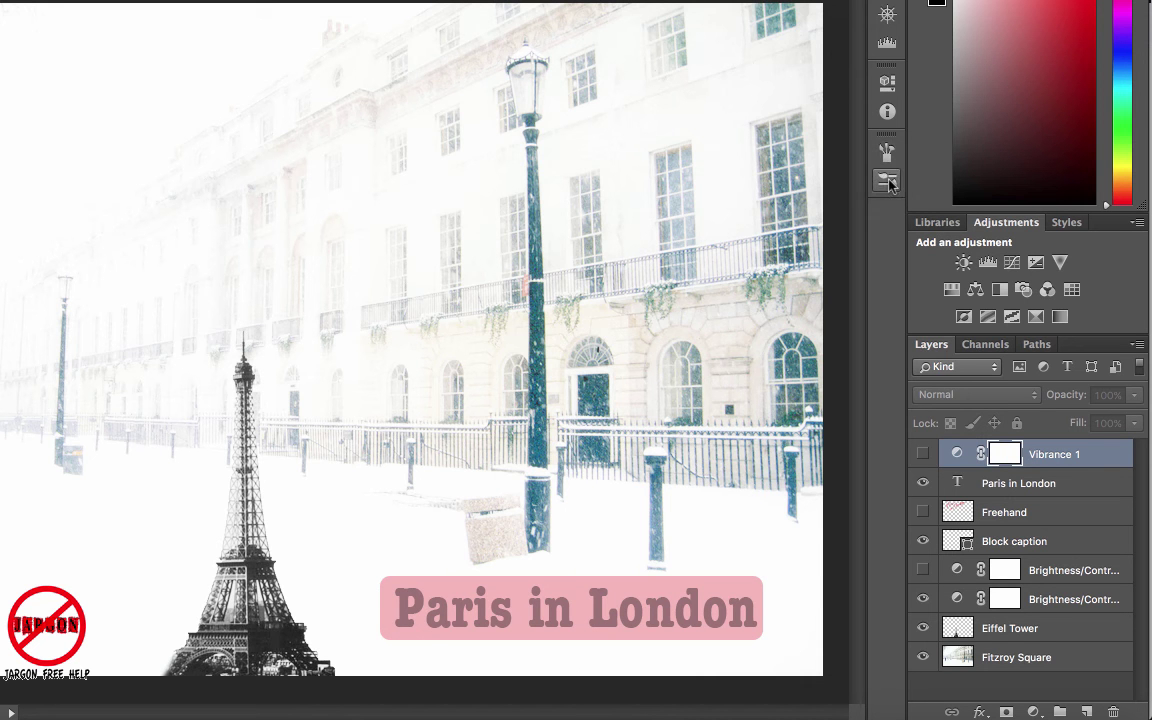
Step: Review the properties of the Vibrance layer and of the lower Brightness/Contrast layer
left_click(886, 86)
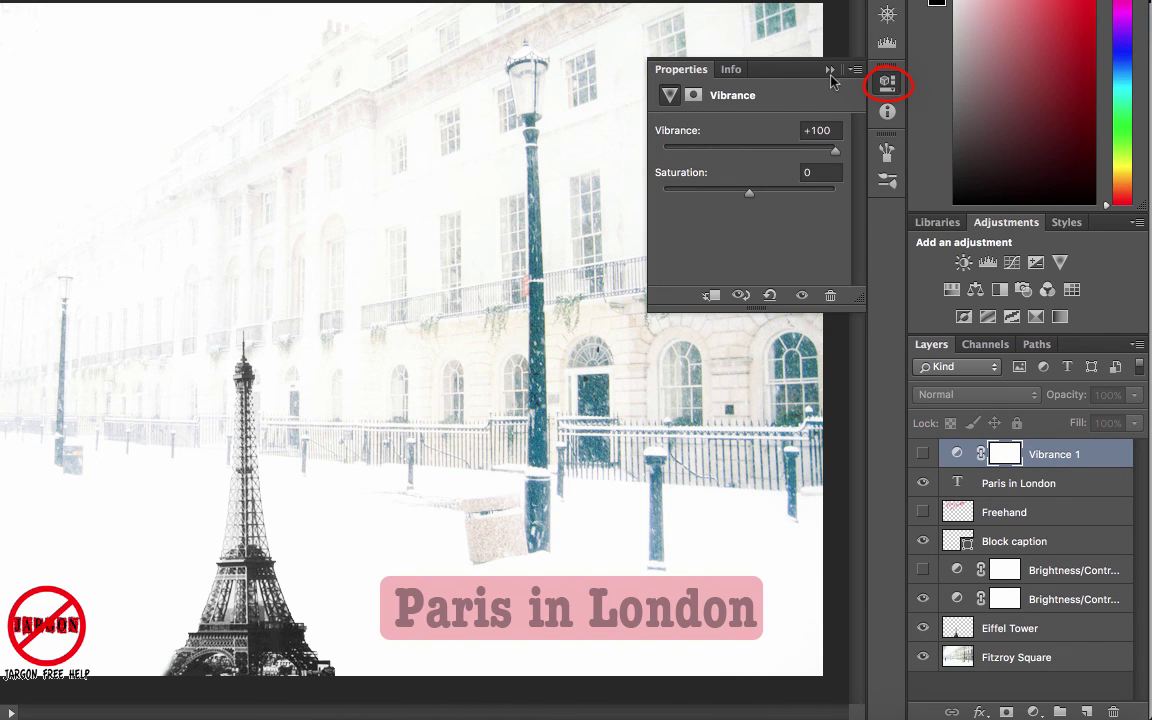
left_click(1050, 599)
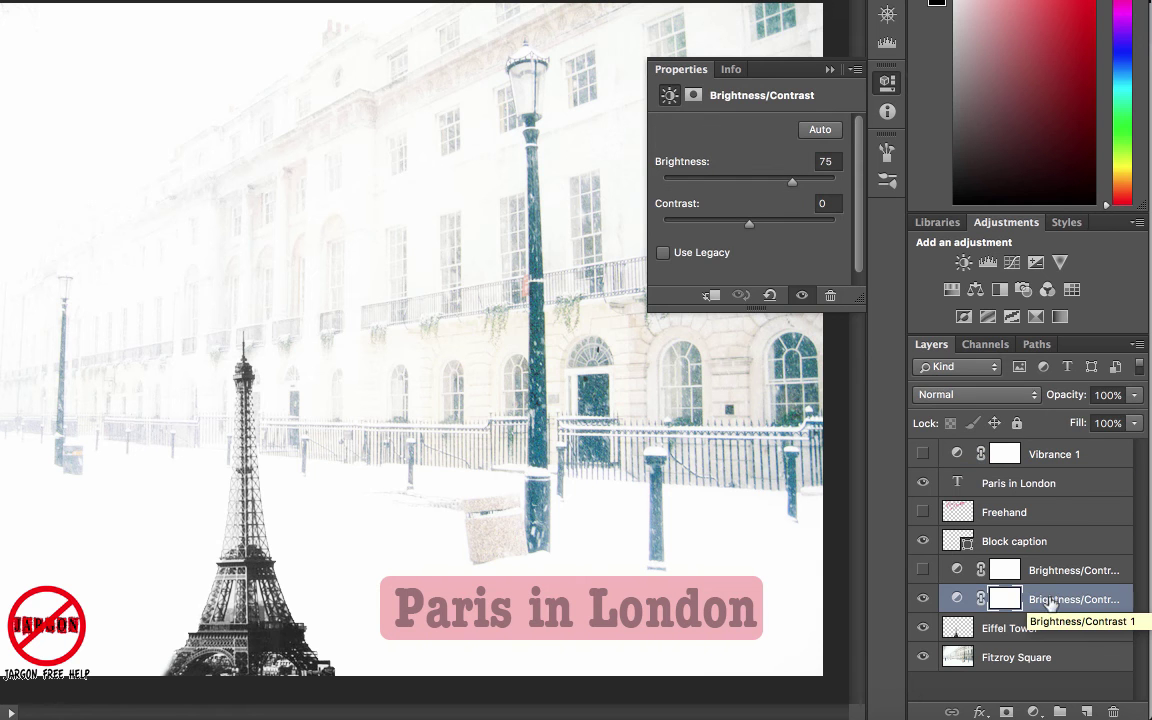
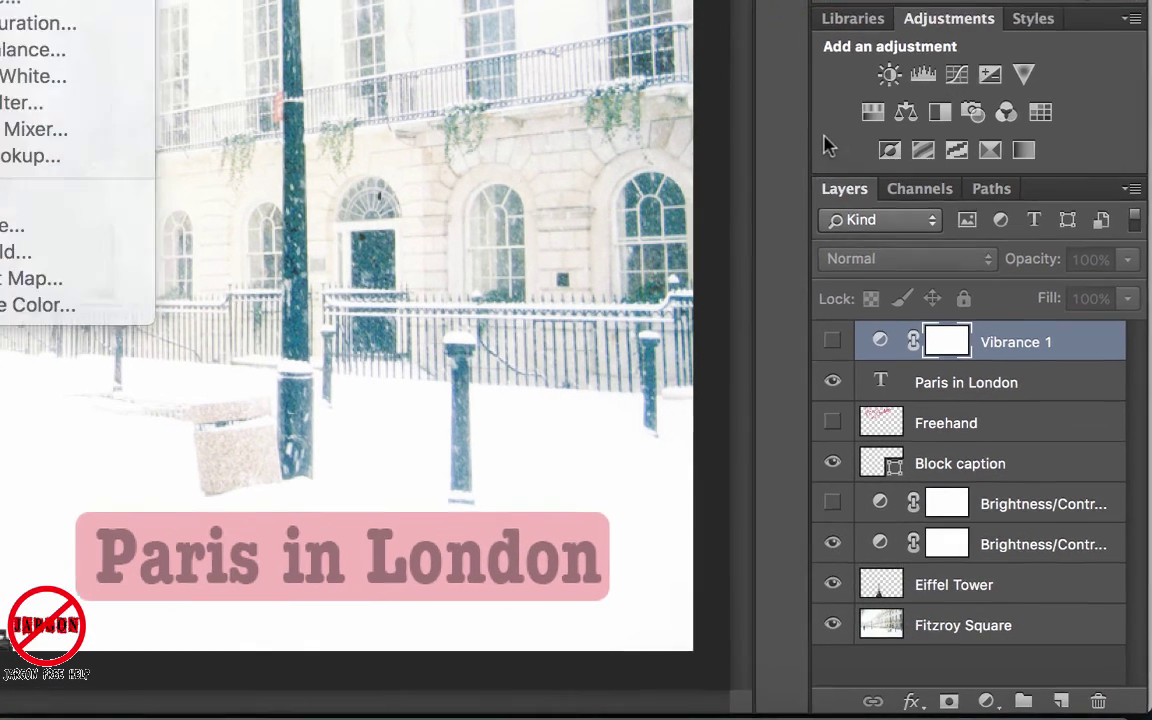
key("Escape")
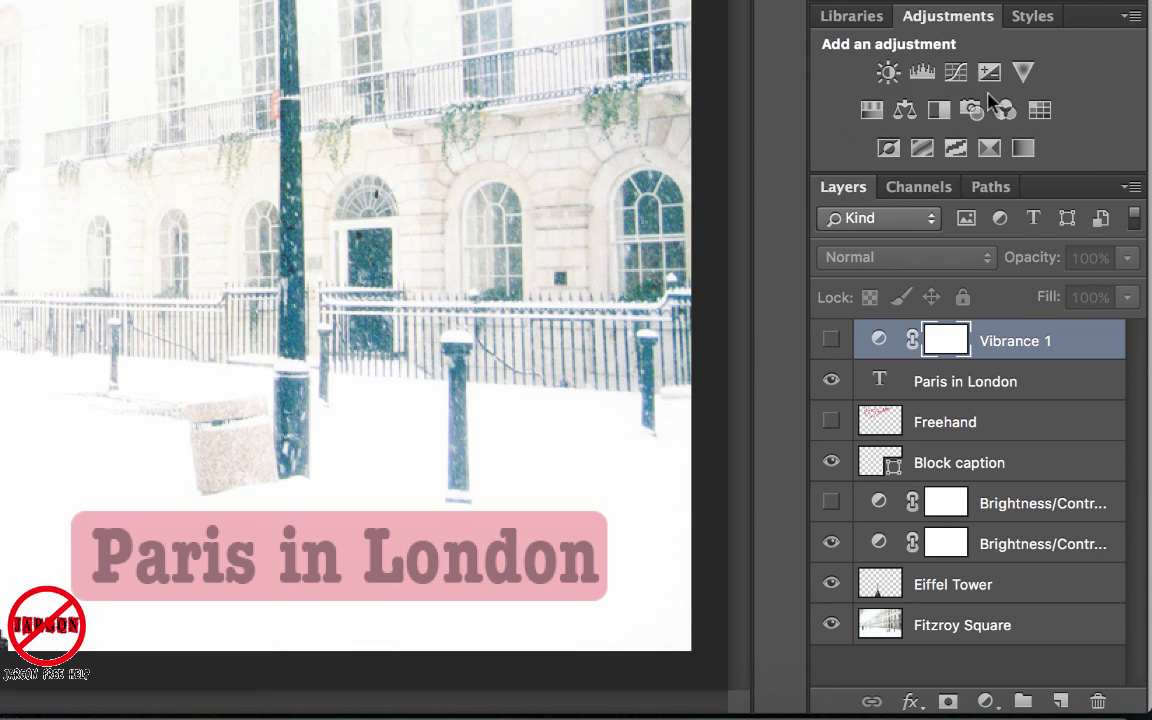
Step: Add a Photo Filter adjustment layer above the Vibrance layer and set its filter to Cooling Filter (80)
left_click(973, 111)
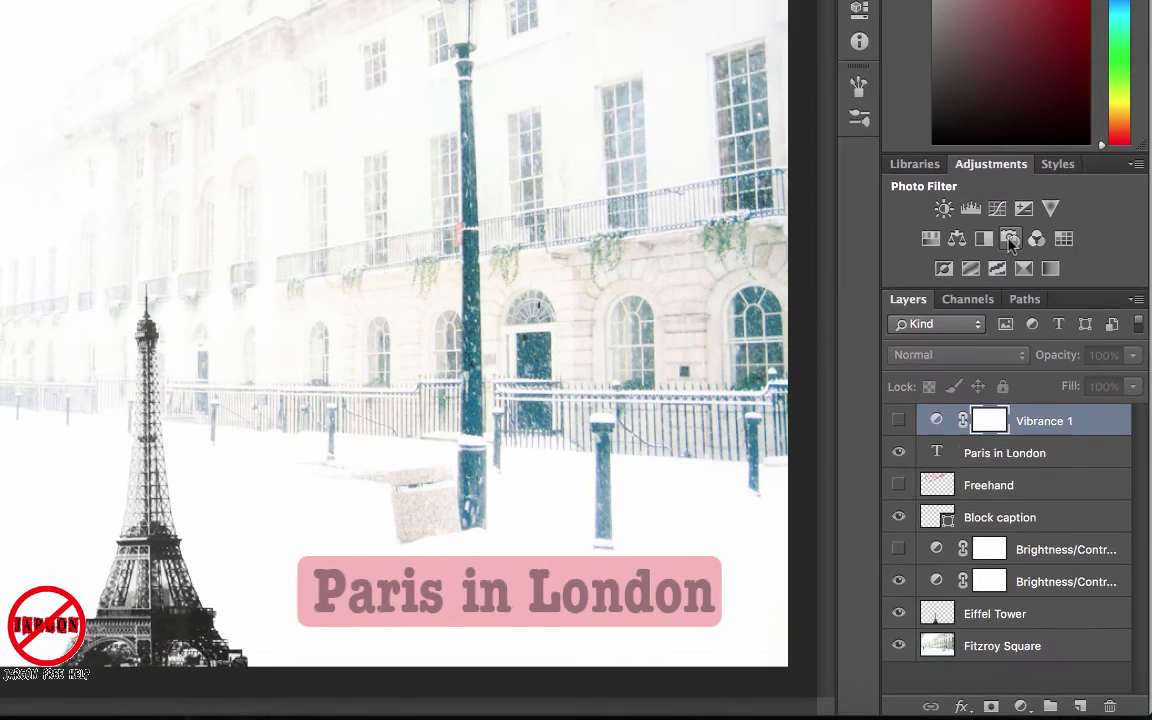
left_click(1010, 240)
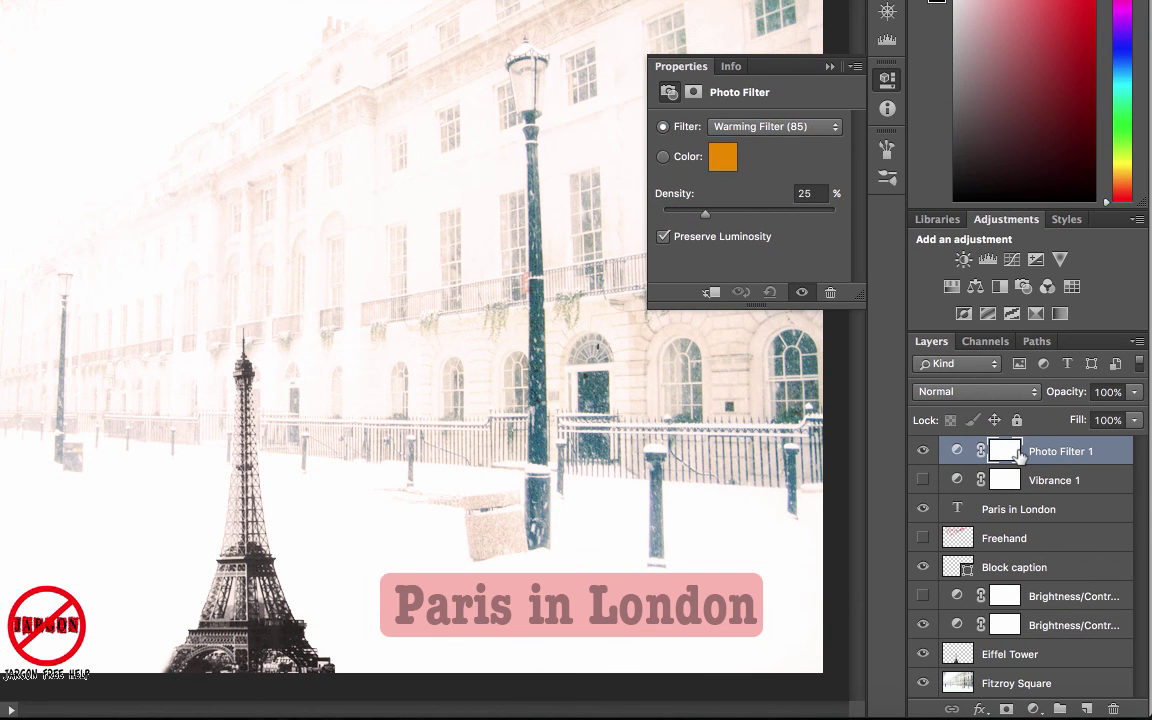
left_click(776, 135)
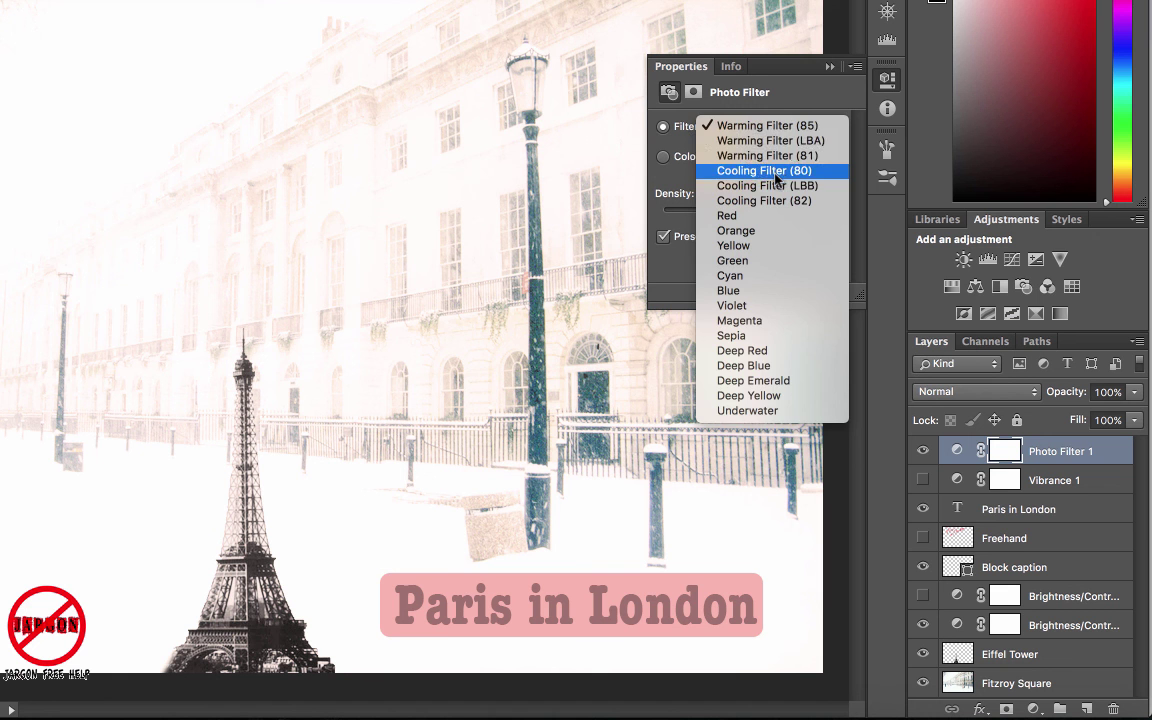
left_click(776, 172)
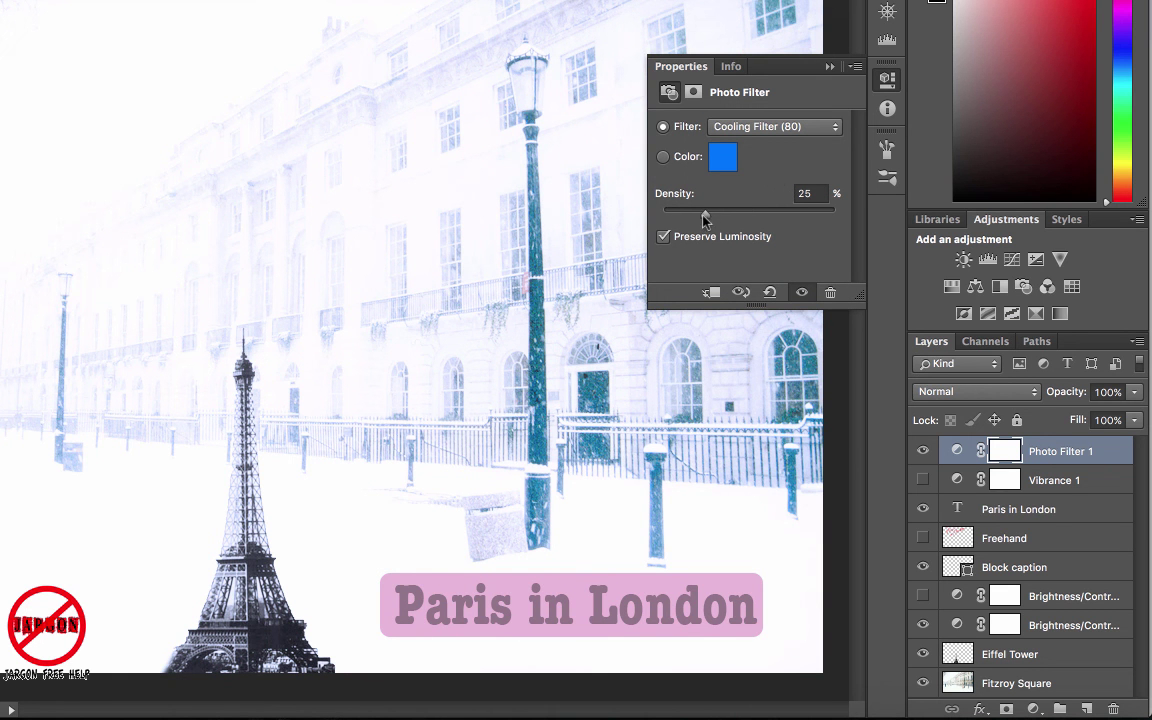
Step: Lower the photo filter's density to 12% and change its filter to Sepia
mouse_move(705, 218)
left_mouse_down()
mouse_move(673, 224)
mouse_move(684, 225)
left_mouse_up()
left_click(790, 127)
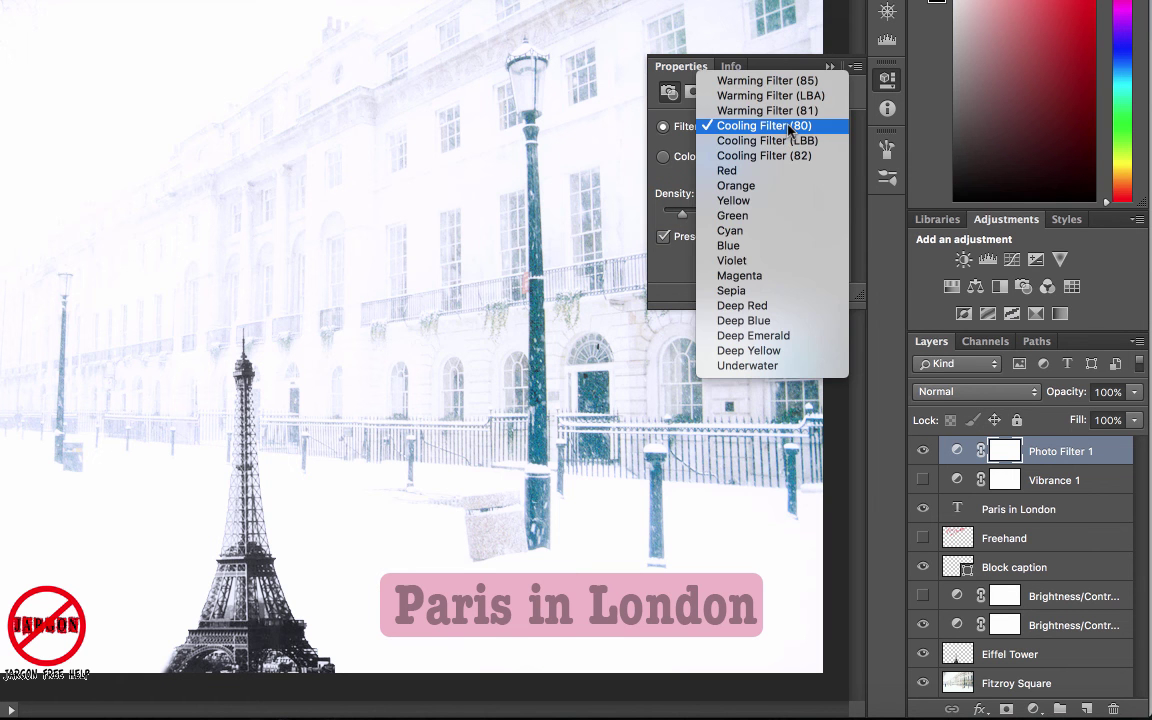
left_click(775, 290)
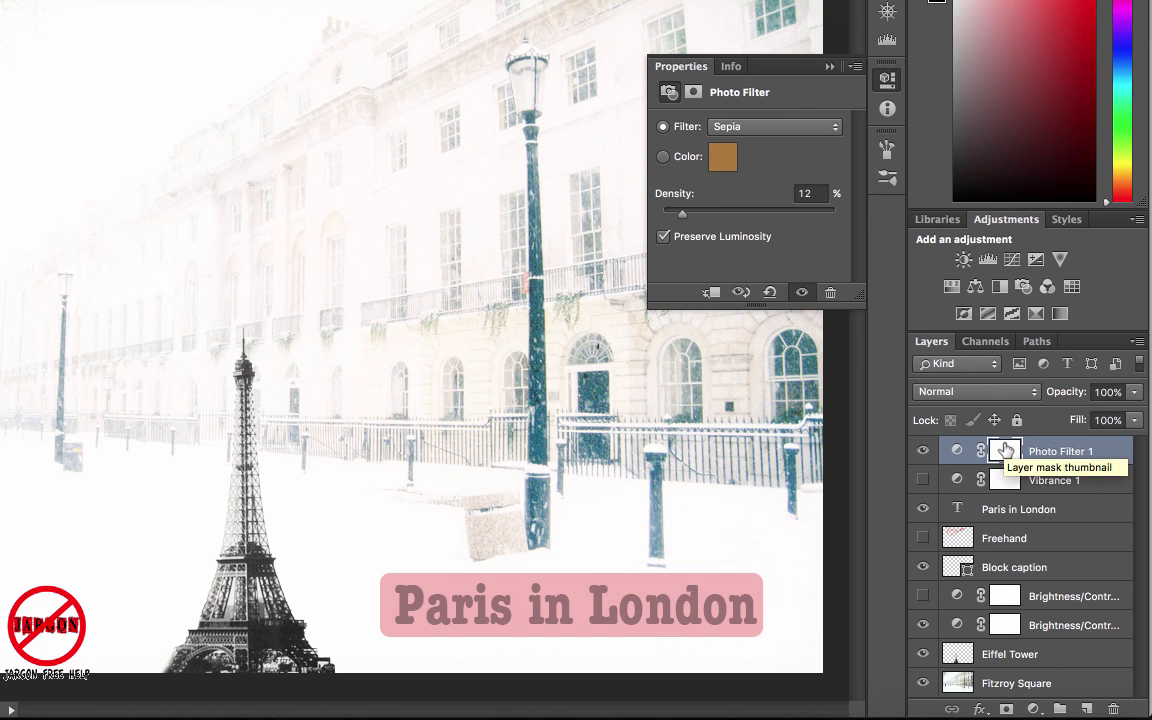
Step: Compare the image with and without the Photo Filter and Vibrance adjustment layers, leaving both layers hidden
left_click(924, 452)
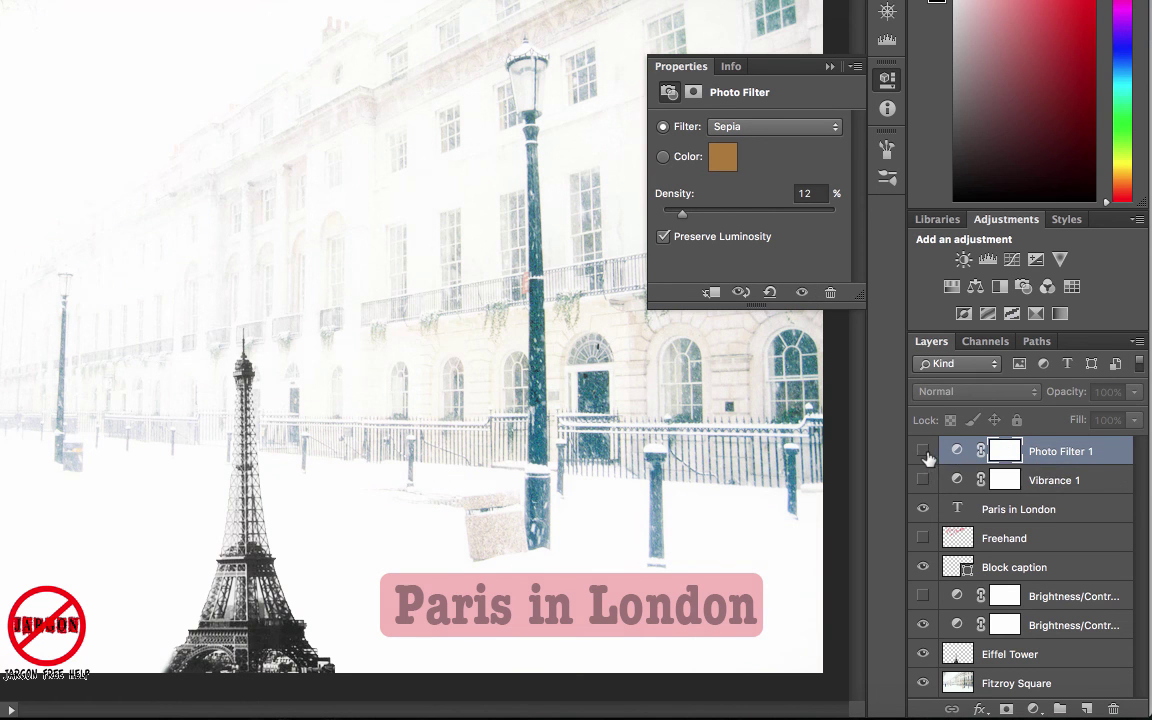
left_click(924, 452)
left_click(923, 481)
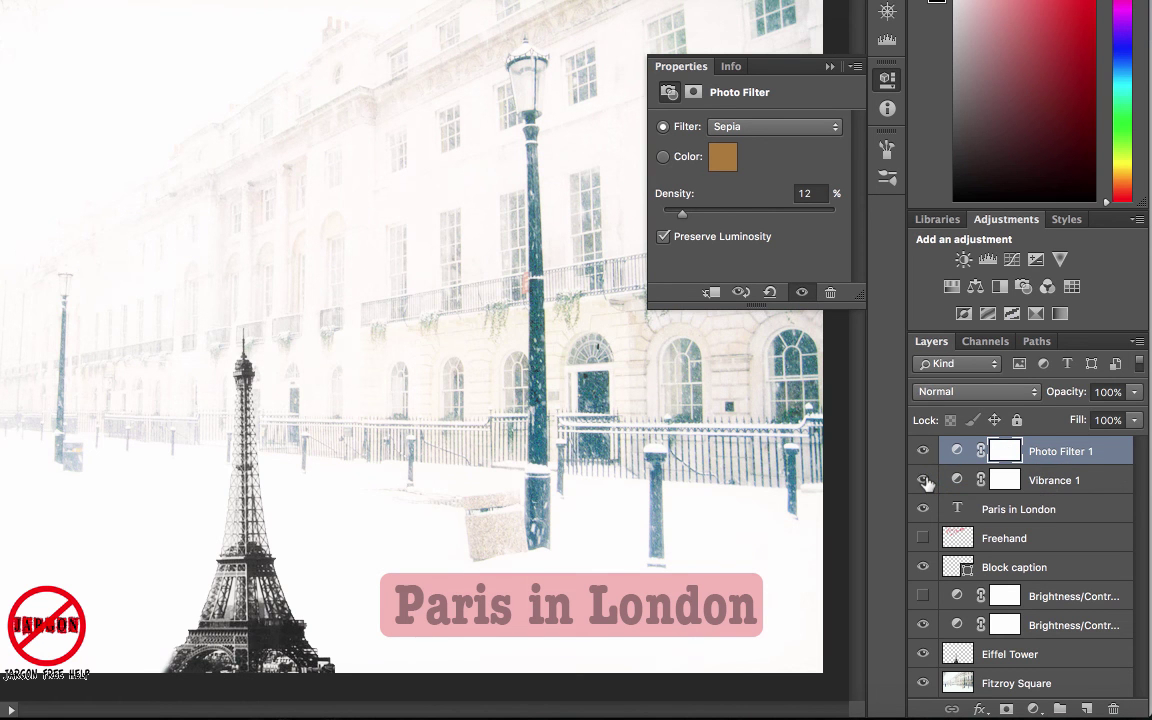
left_click(922, 451)
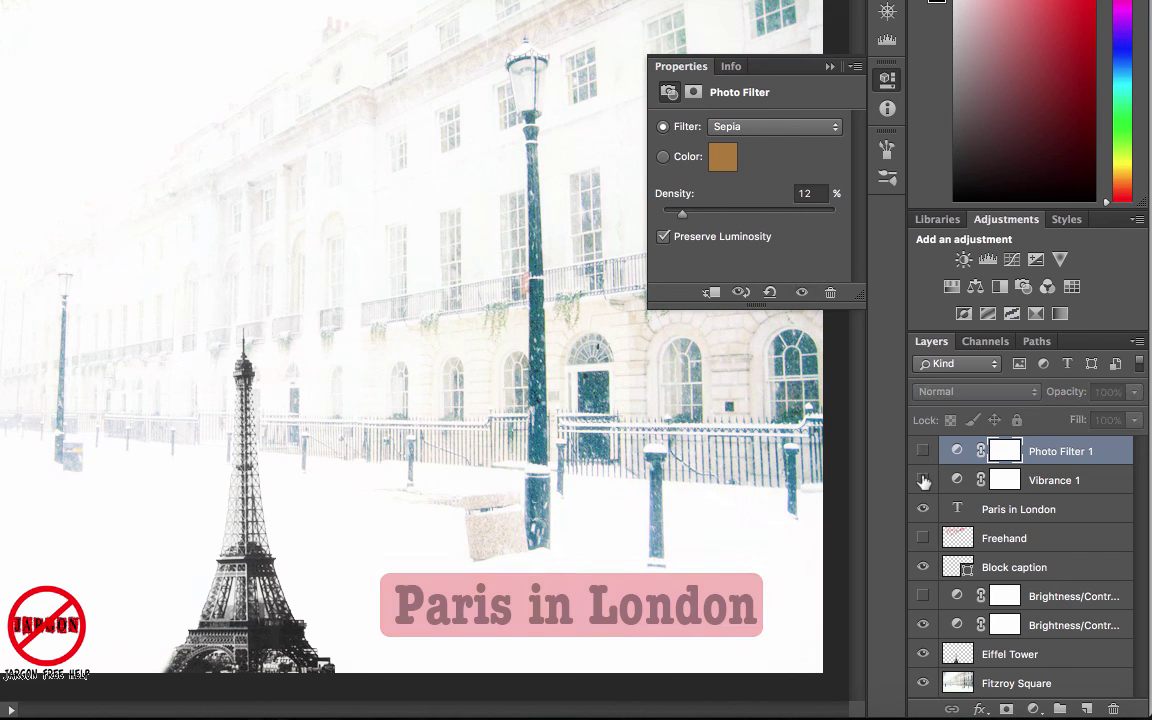
left_click(923, 481)
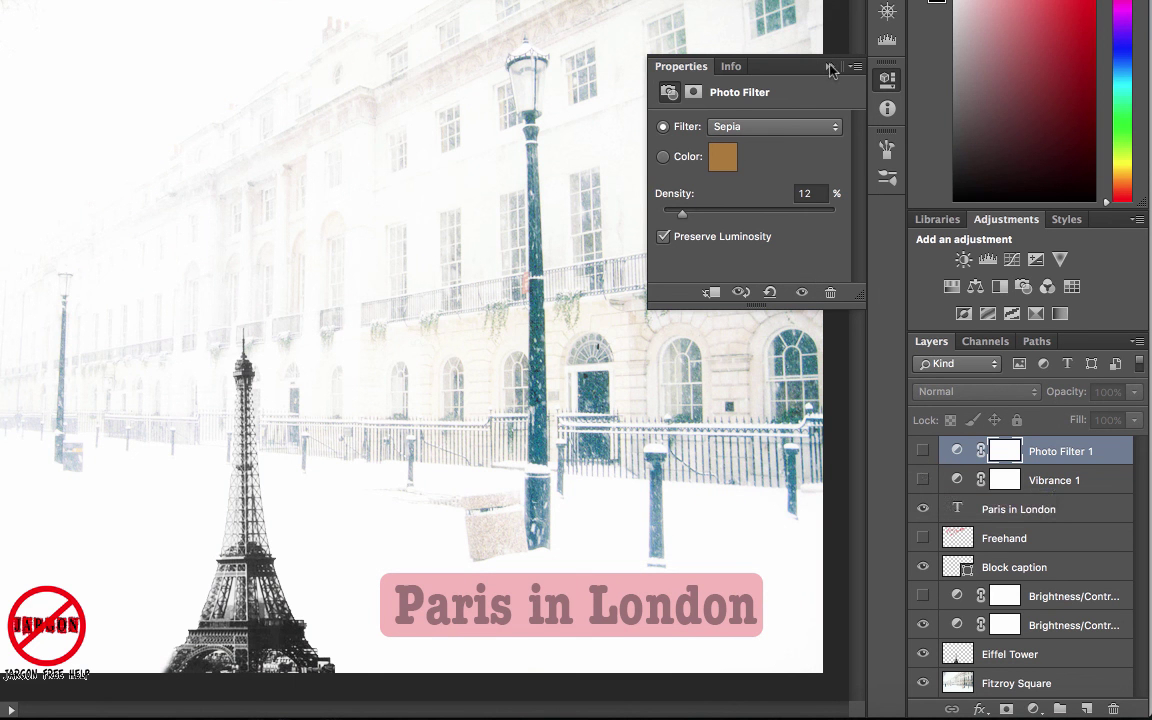